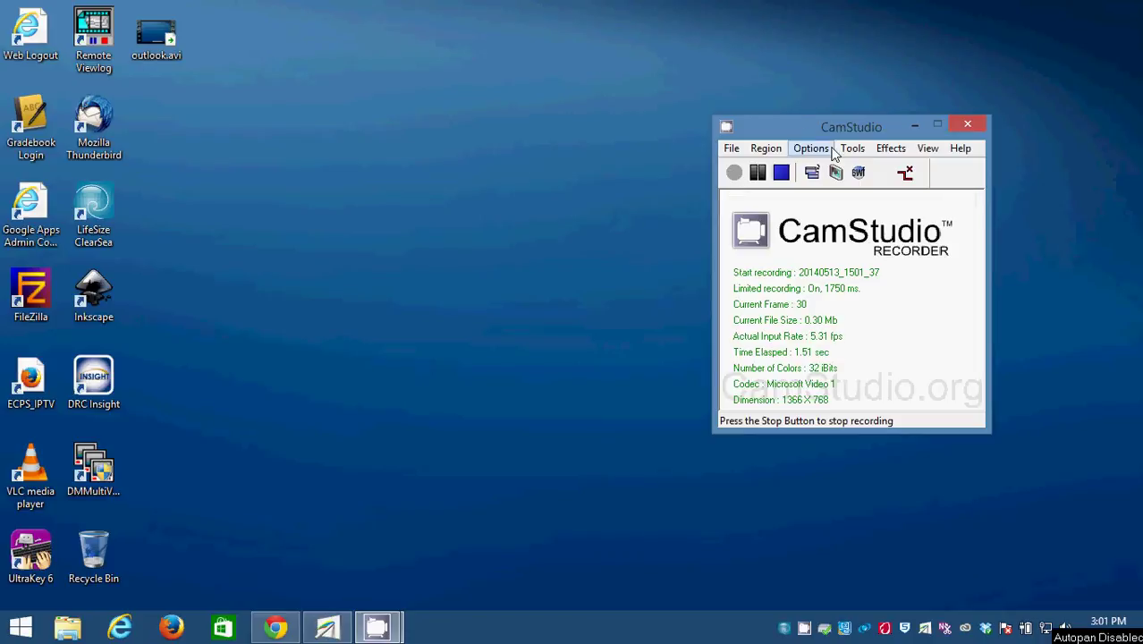
Move the CamStudio recorder window down to sit just above the taskbar.
drag(780, 132, 527, 590)
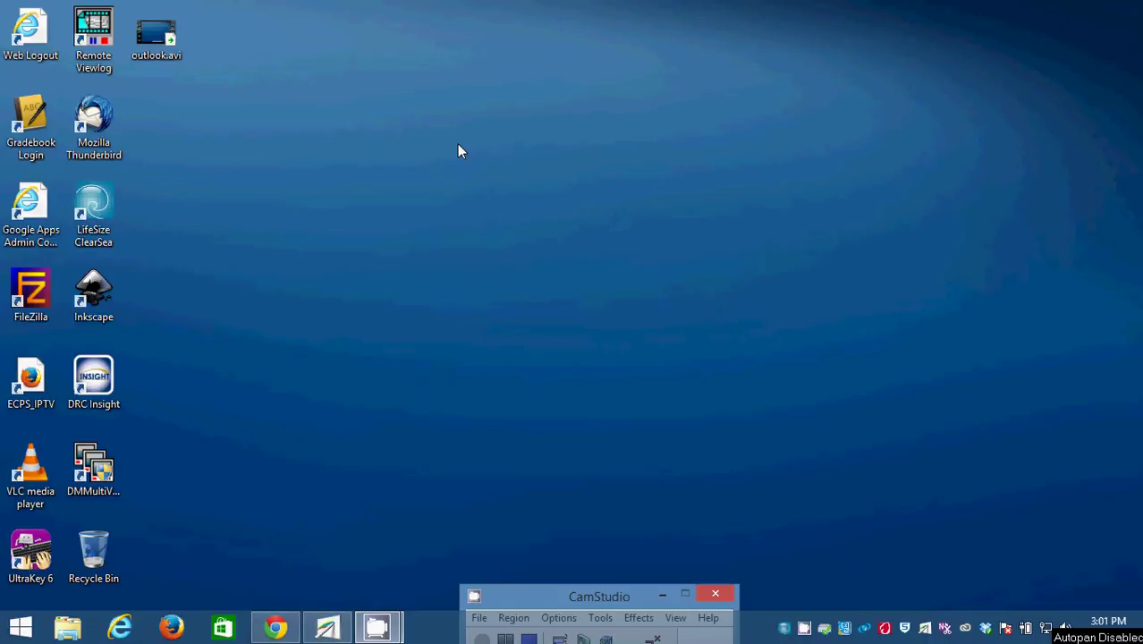
Search the Start screen for 'outlook' and launch Outlook 2013 from the results.
key(super)
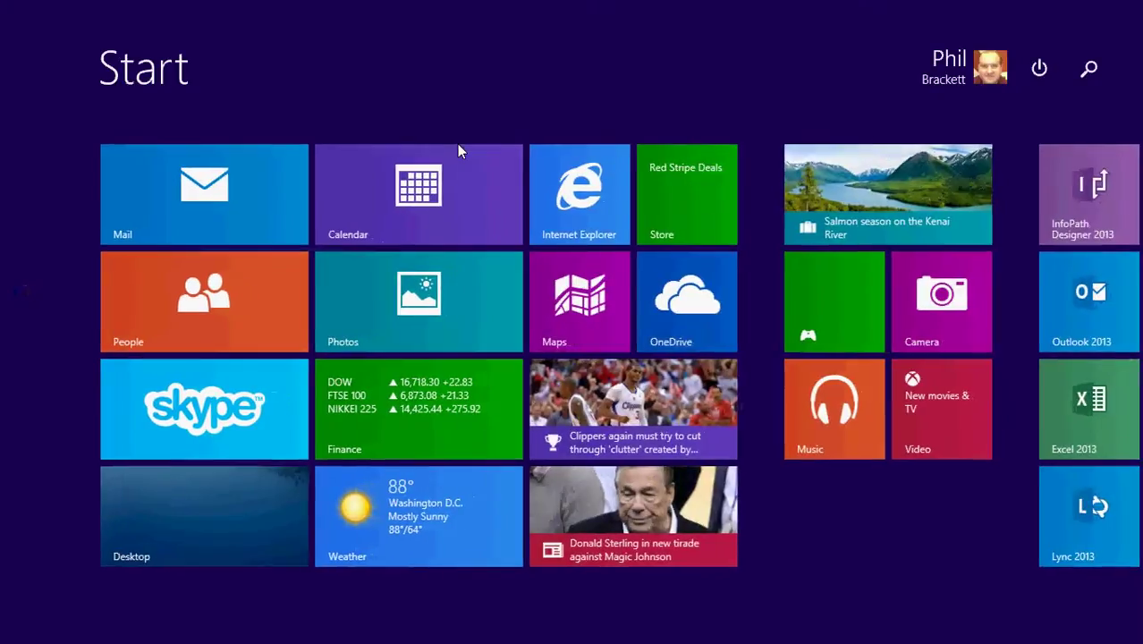
text(outllo)
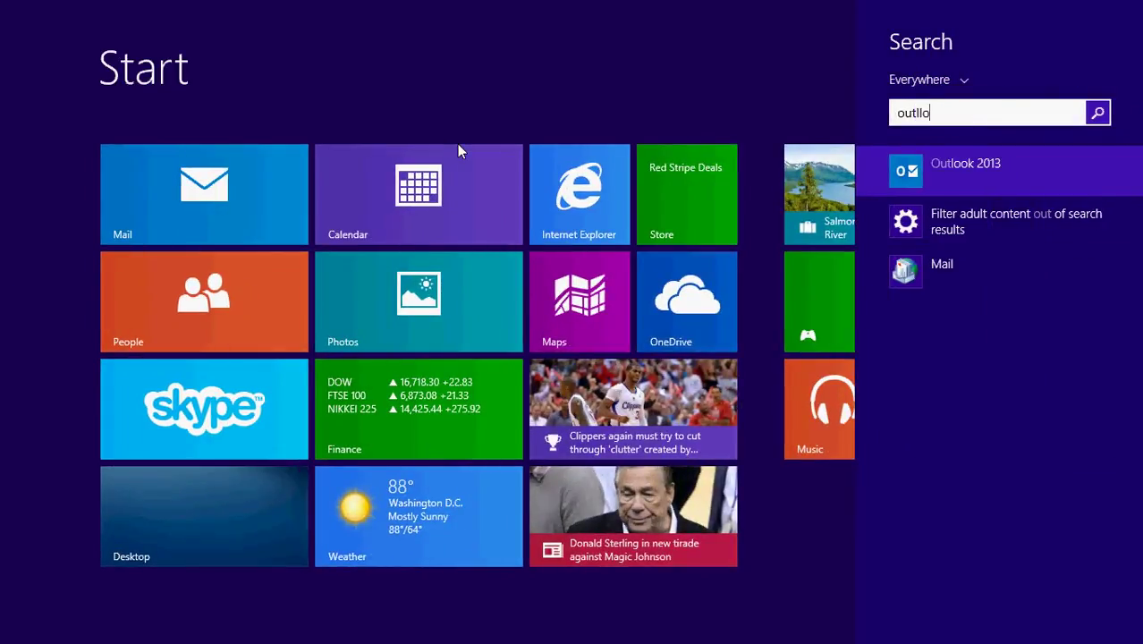
key(BackSpace)
key(BackSpace)
text(ook 2013)
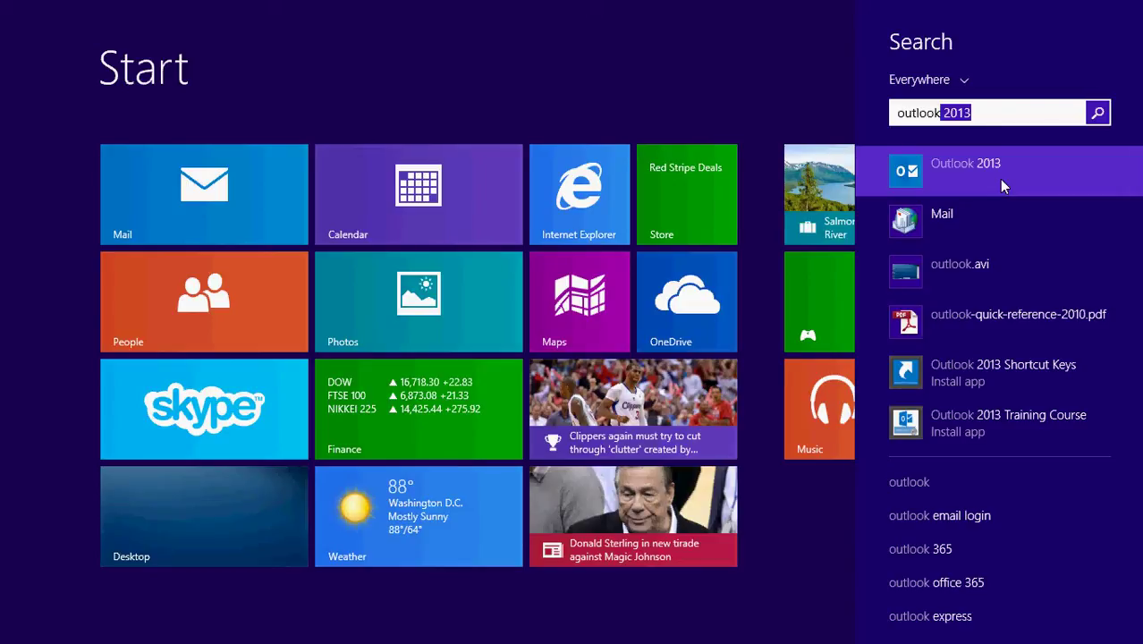
click(981, 179)
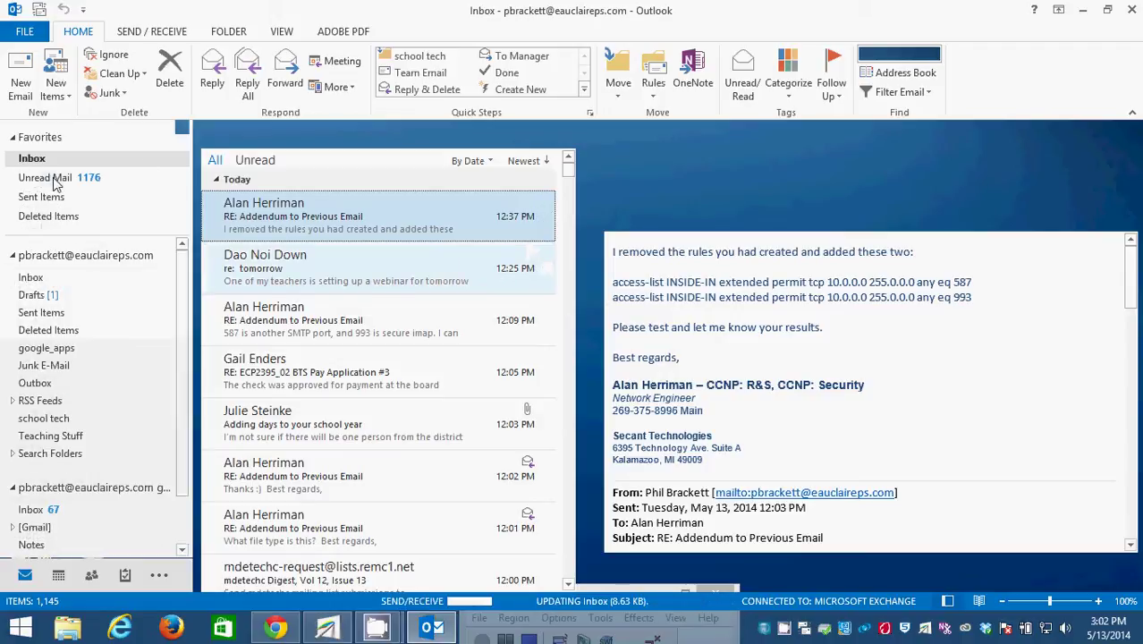
Glance at Sent Items, return to the Inbox, then minimize and restore Outlook.
click(53, 197)
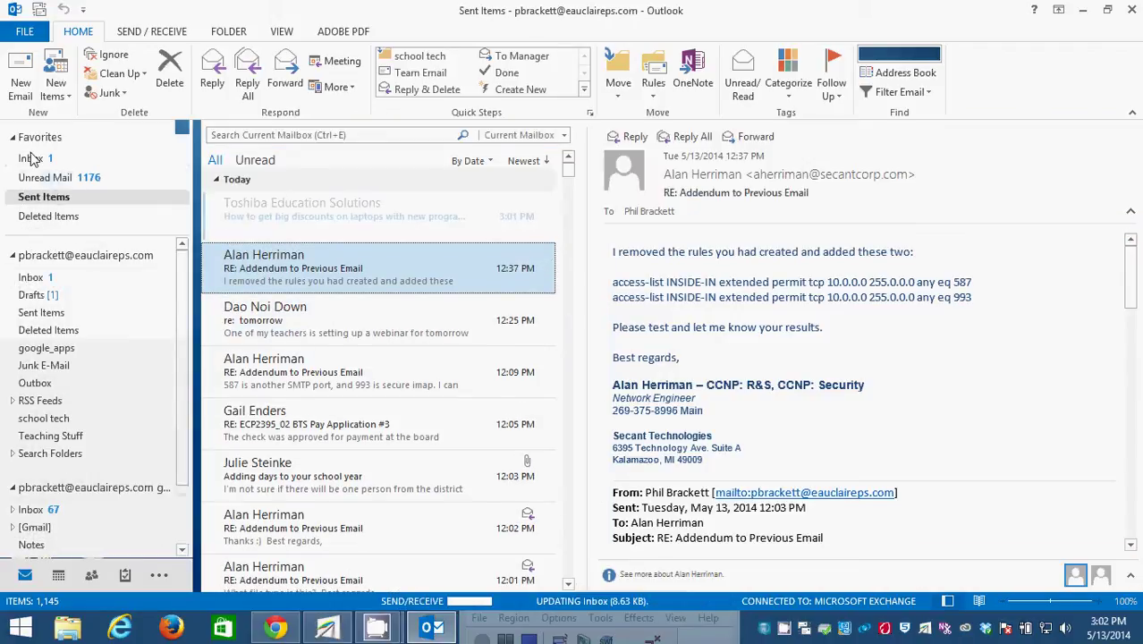
click(34, 158)
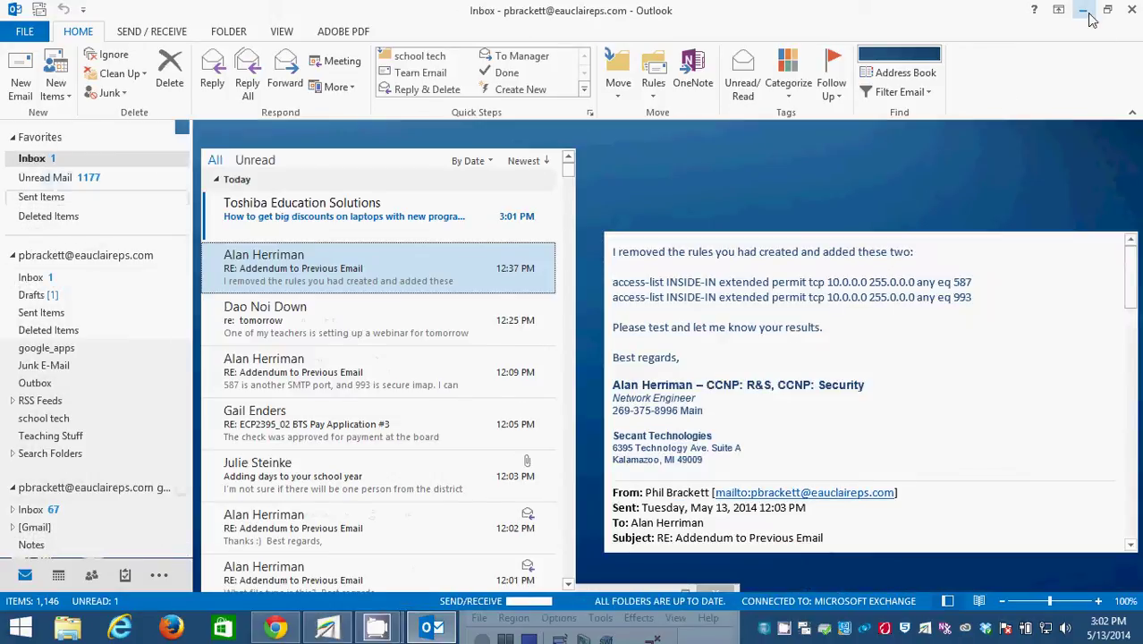
click(1082, 11)
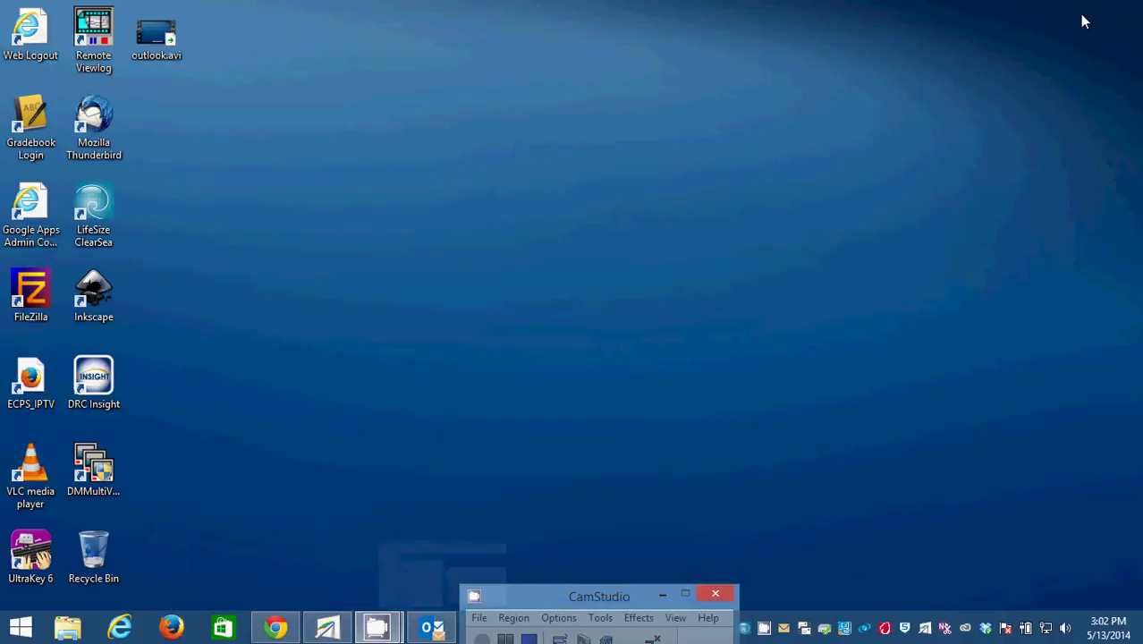
click(434, 628)
Delete the Toshiba Education Solutions message from the Inbox, leaving 1,145 items.
click(317, 212)
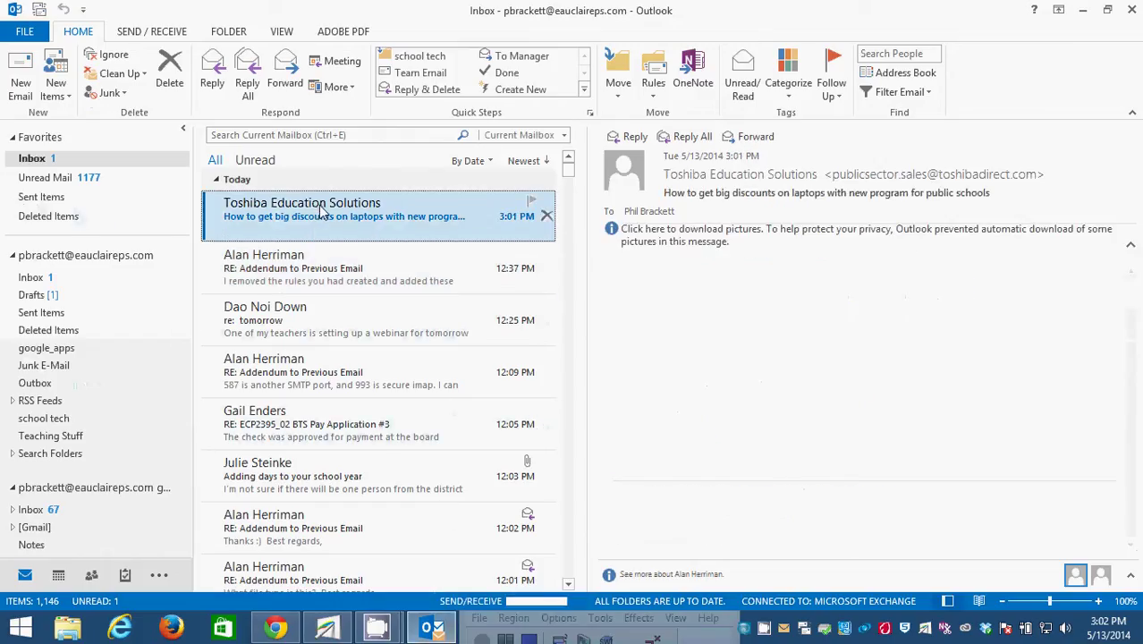
right_click(320, 209)
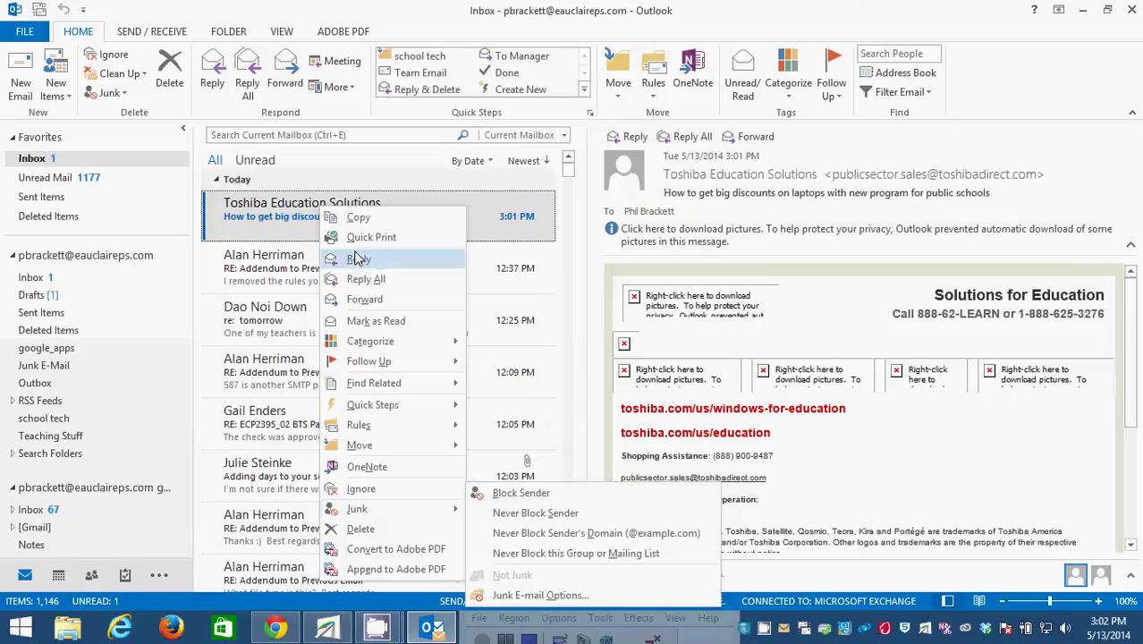
click(360, 528)
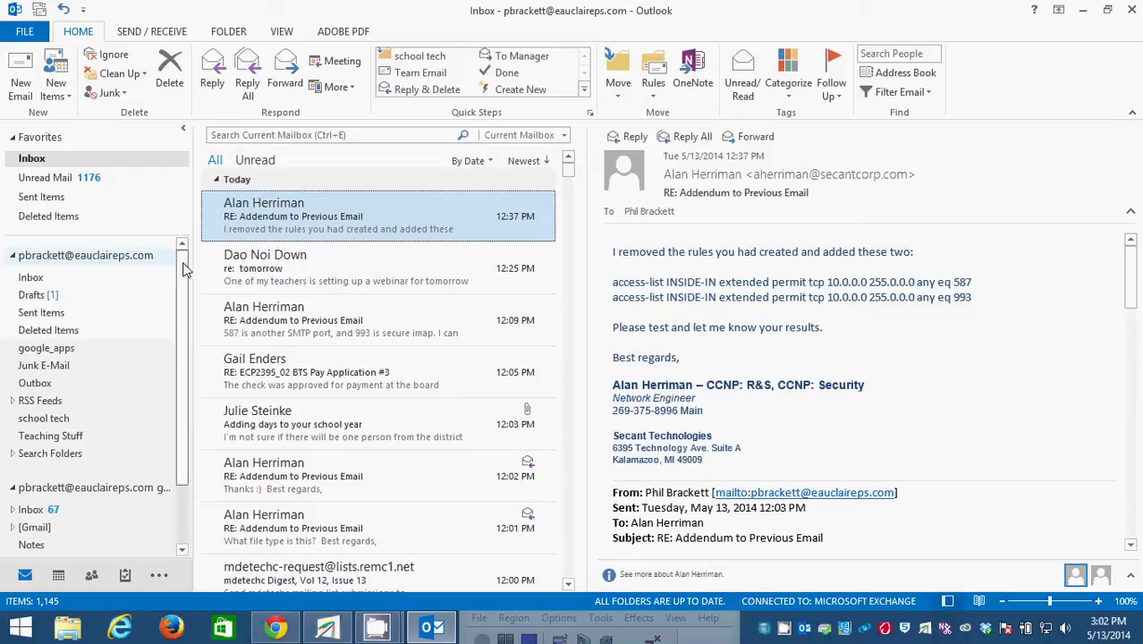
click(128, 260)
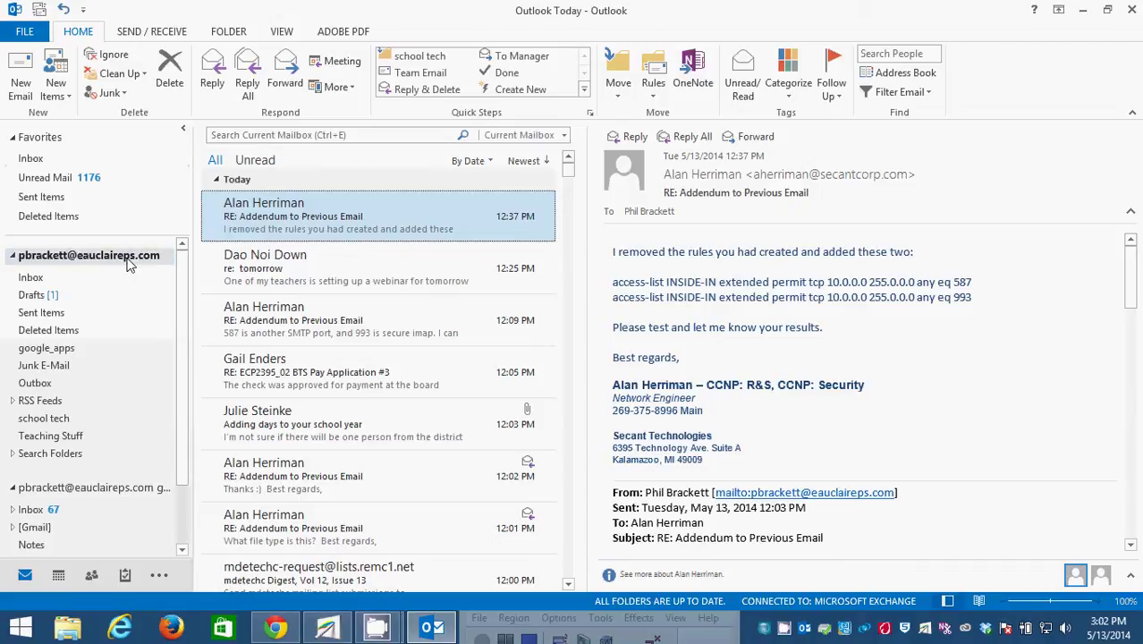
click(32, 279)
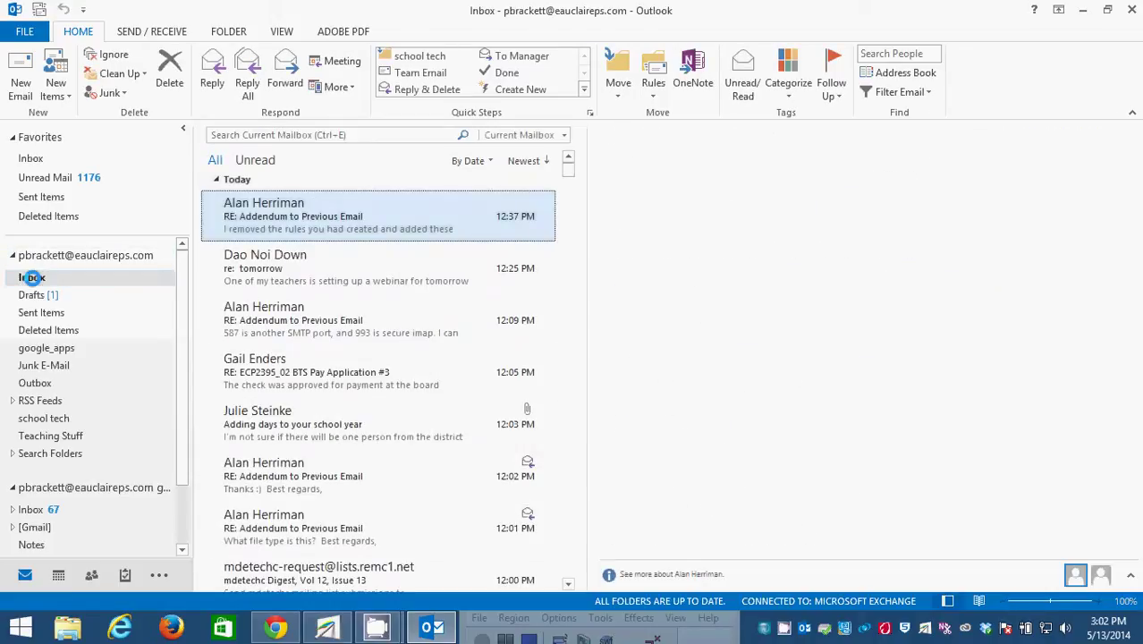
click(45, 259)
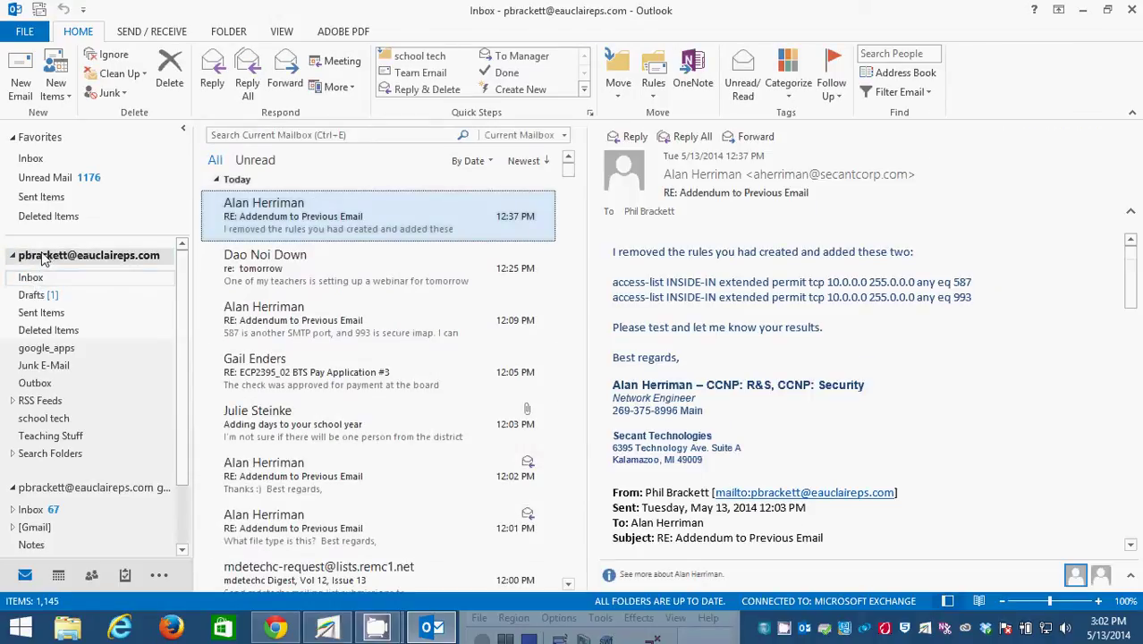
click(28, 277)
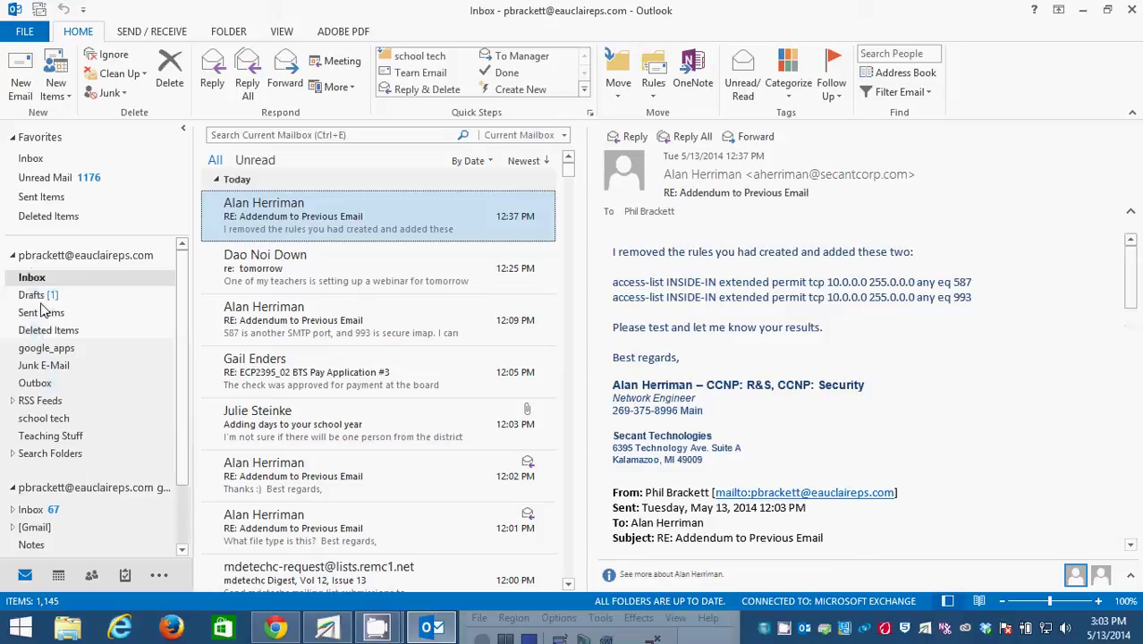
click(62, 419)
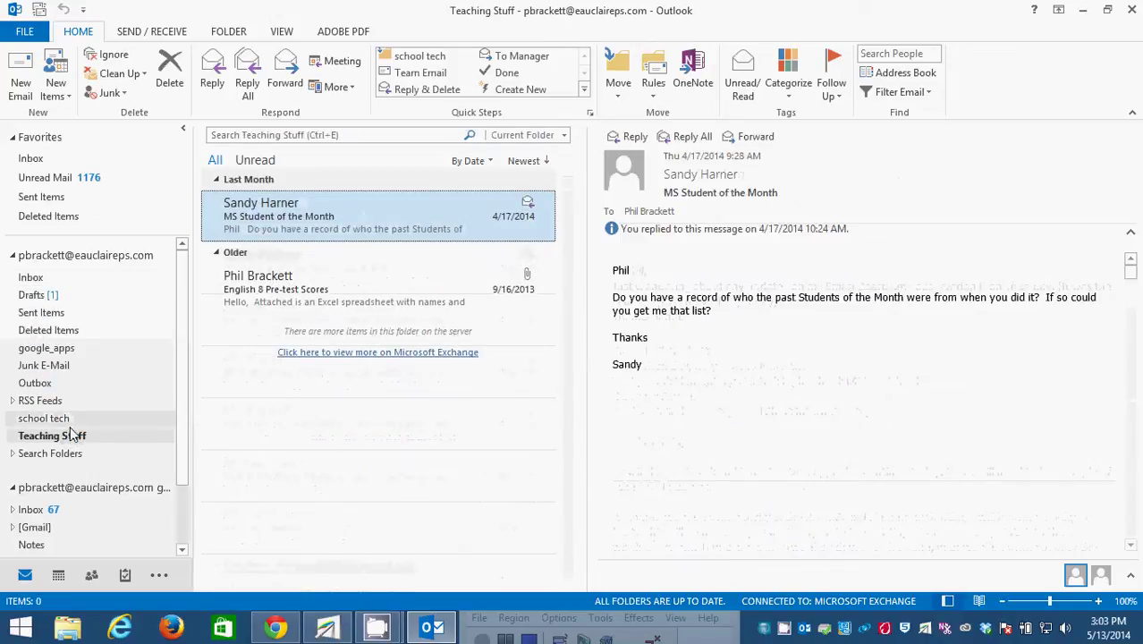
click(49, 349)
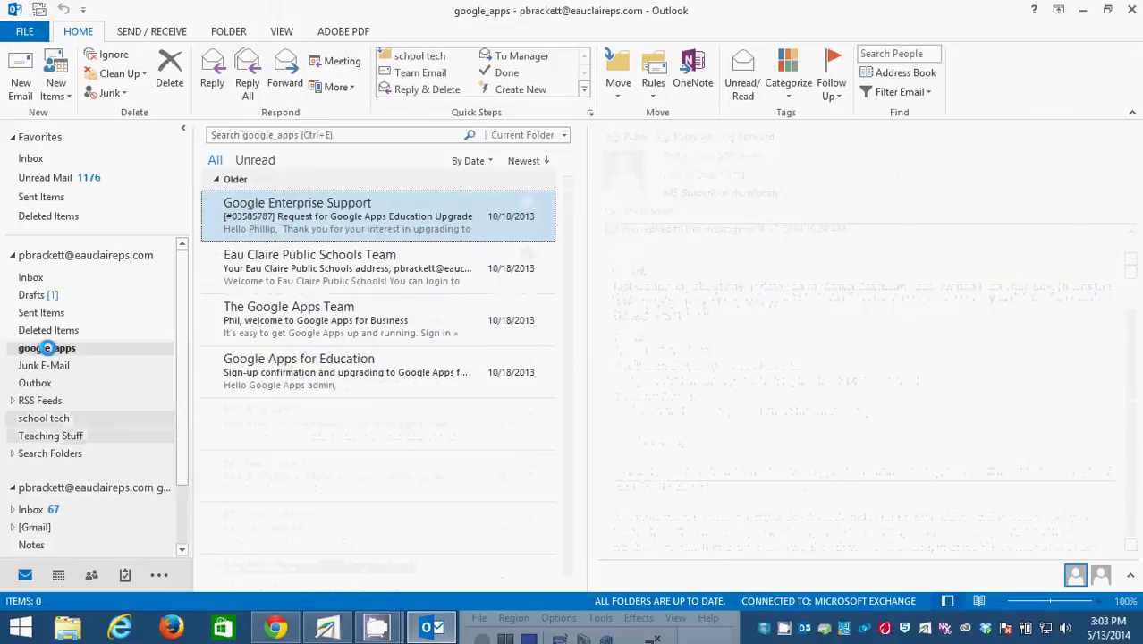
click(47, 257)
click(29, 278)
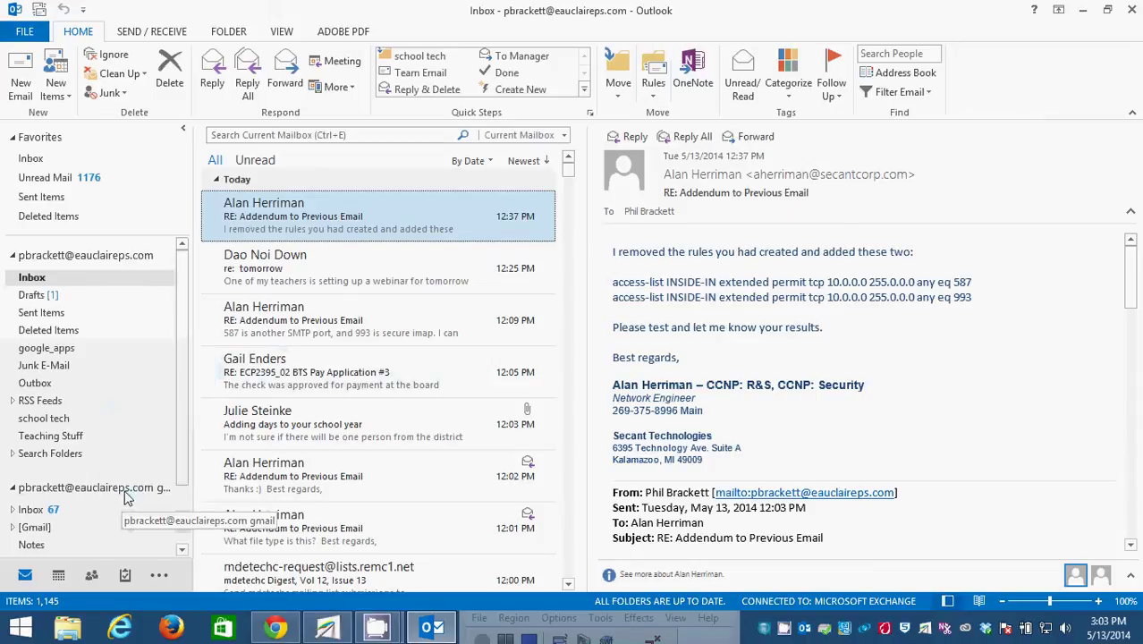
click(112, 253)
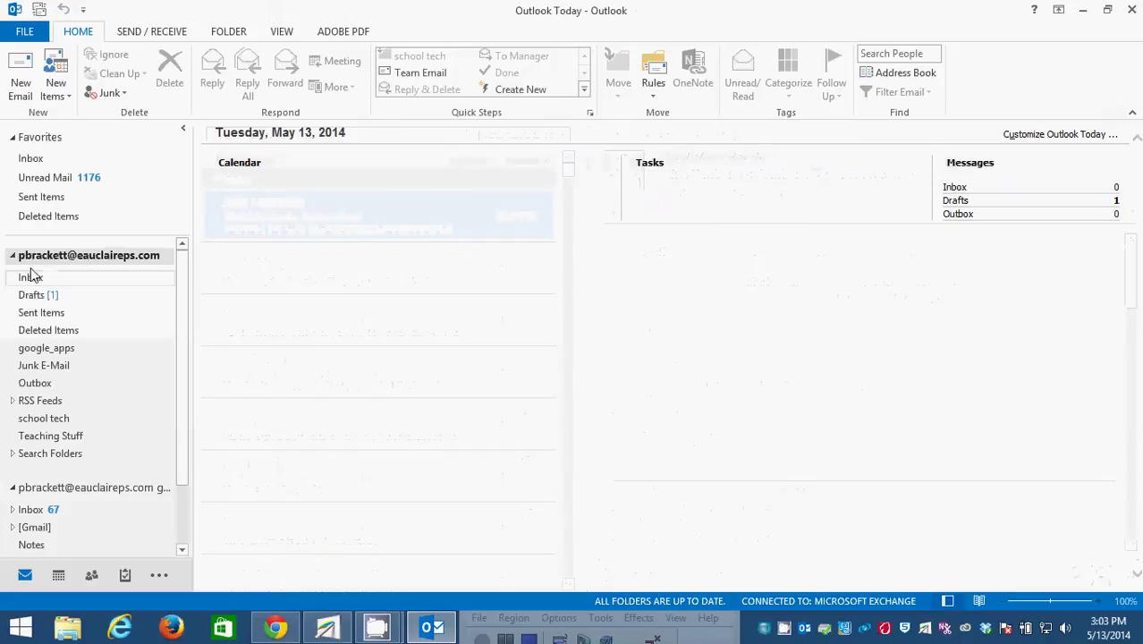
click(28, 279)
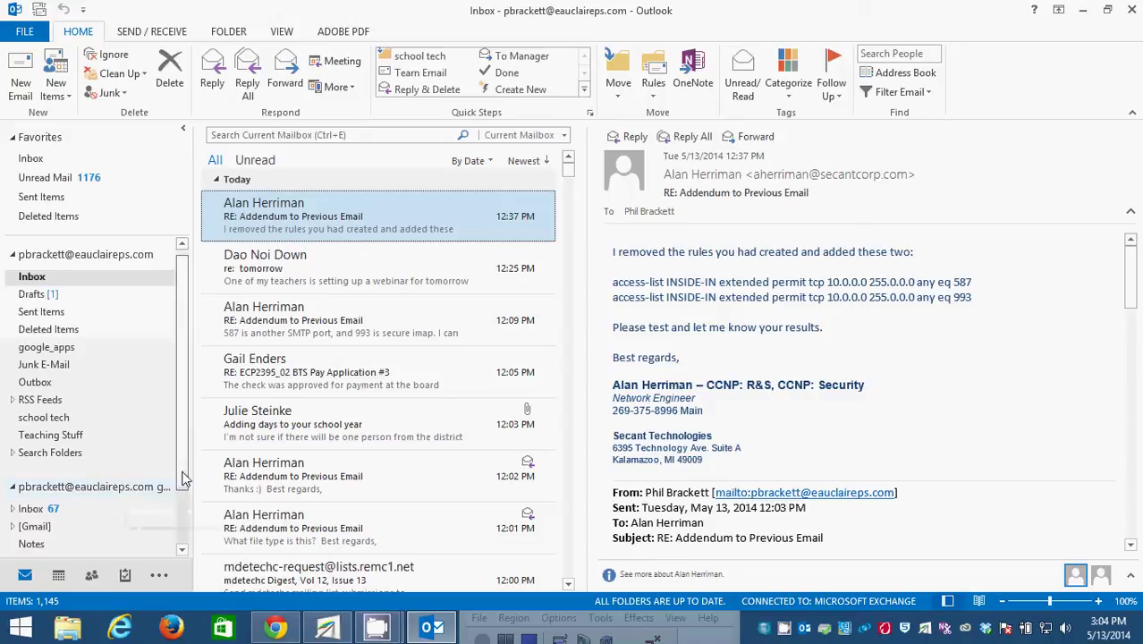
scroll(183, 522, down, 1)
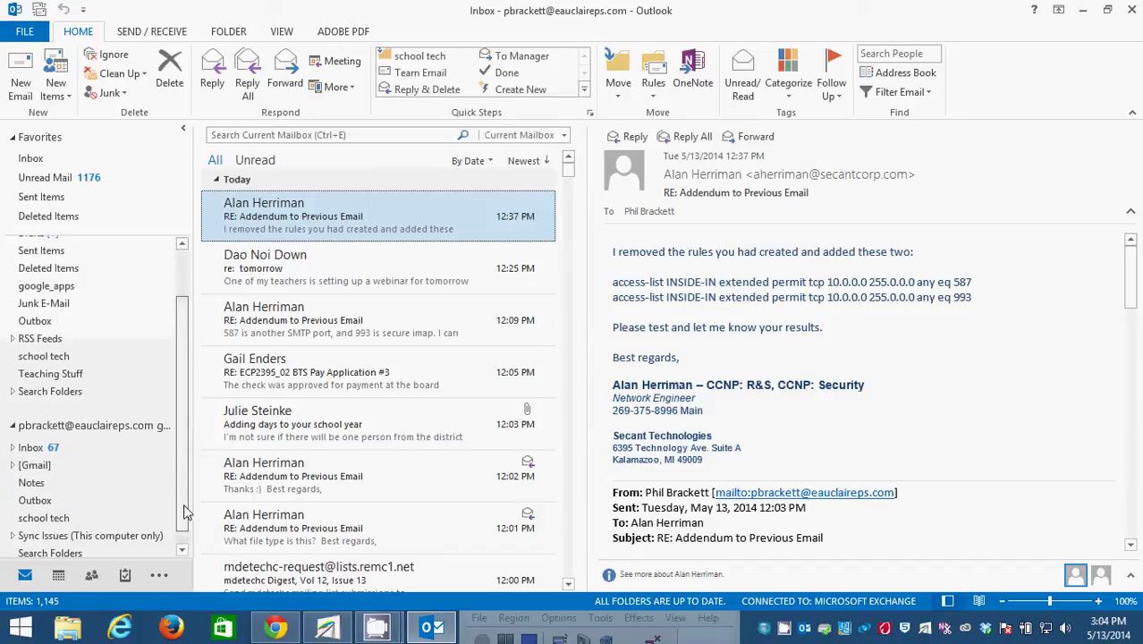
scroll(182, 465, up, 1)
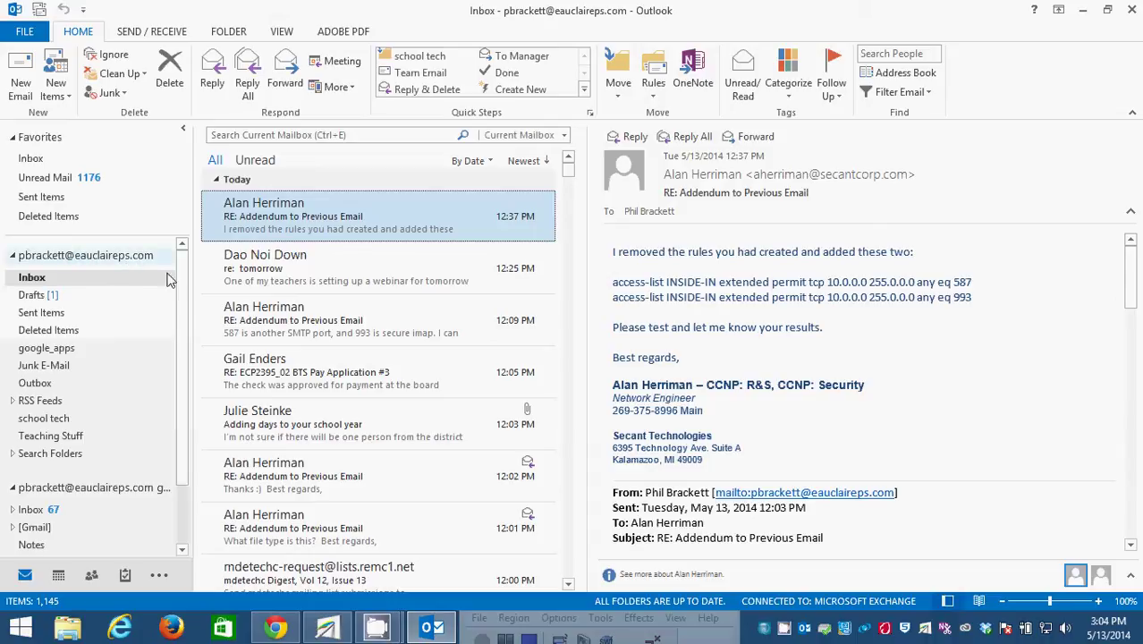
drag(177, 285, 182, 376)
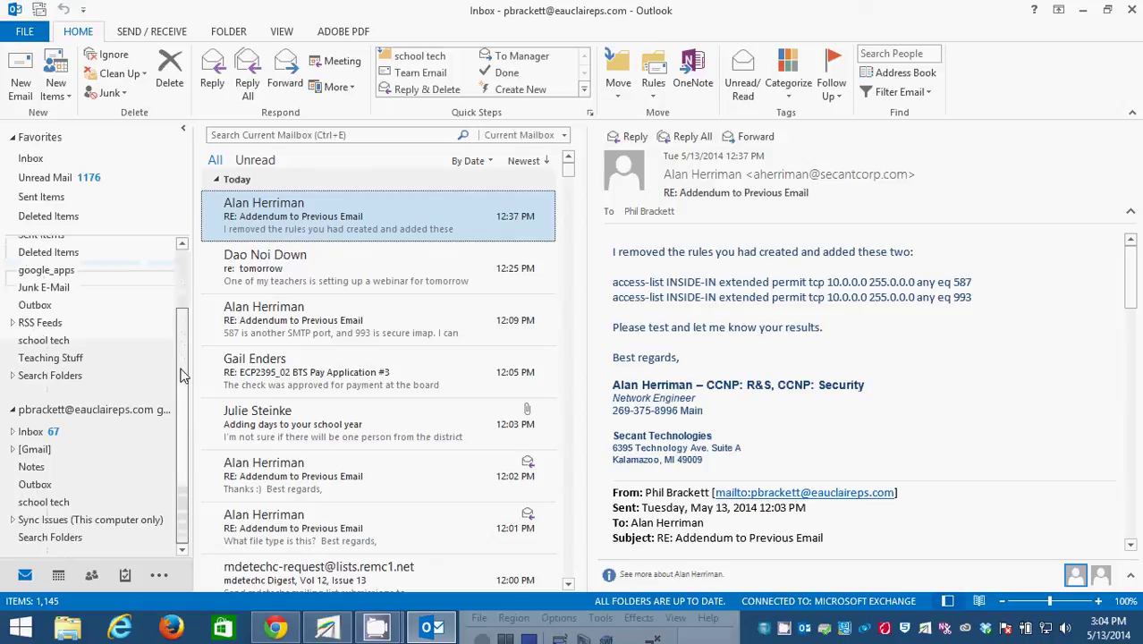
drag(182, 376, 181, 275)
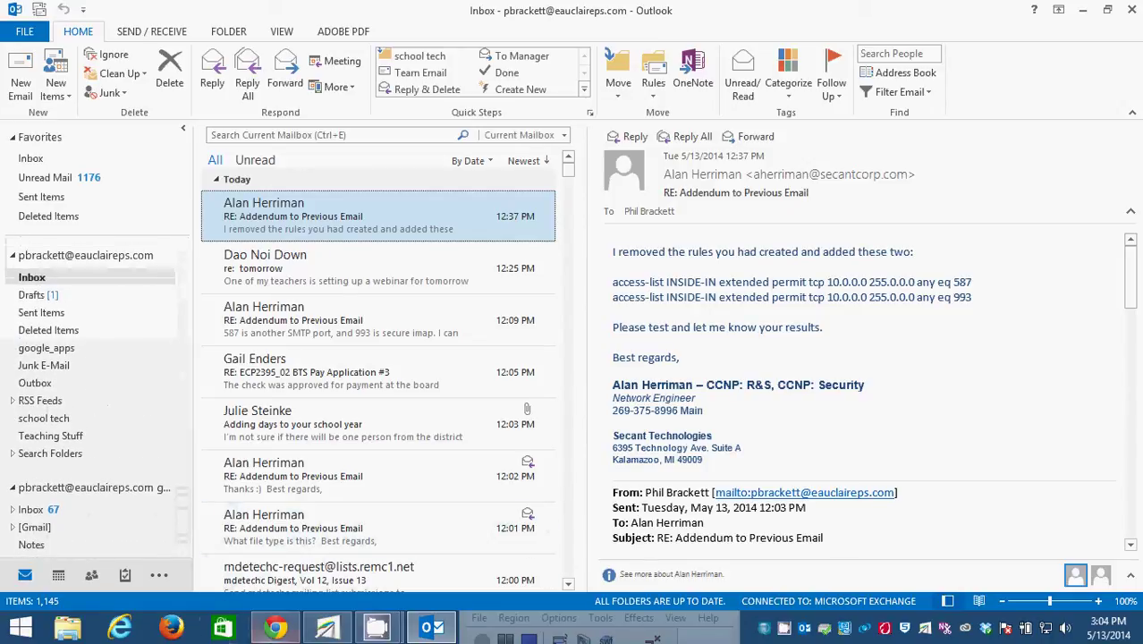
click(275, 626)
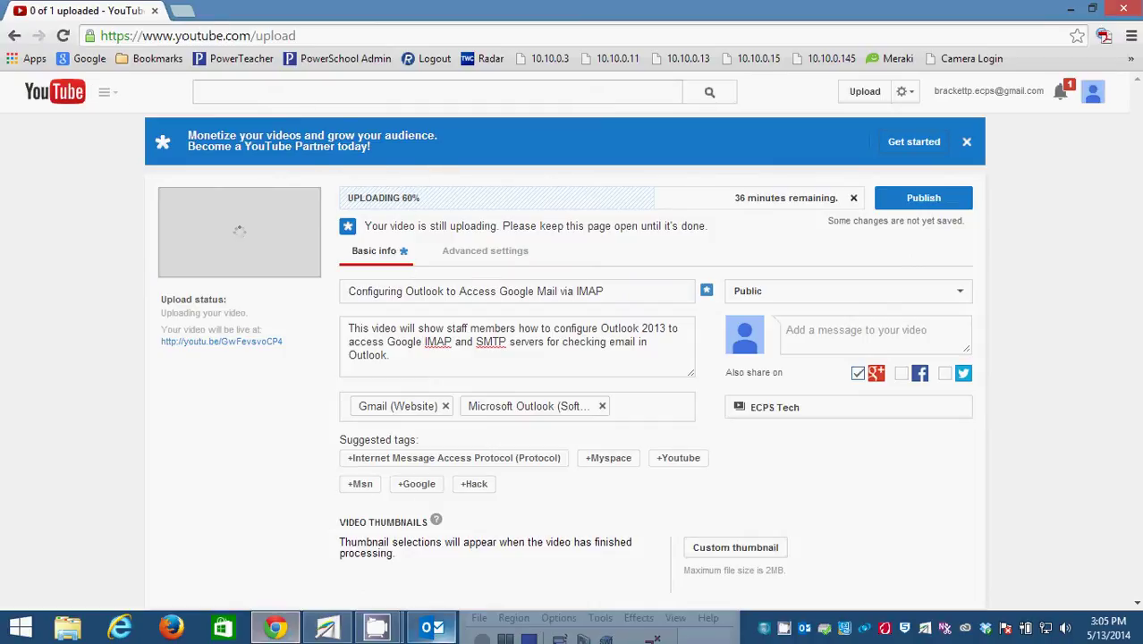
click(431, 626)
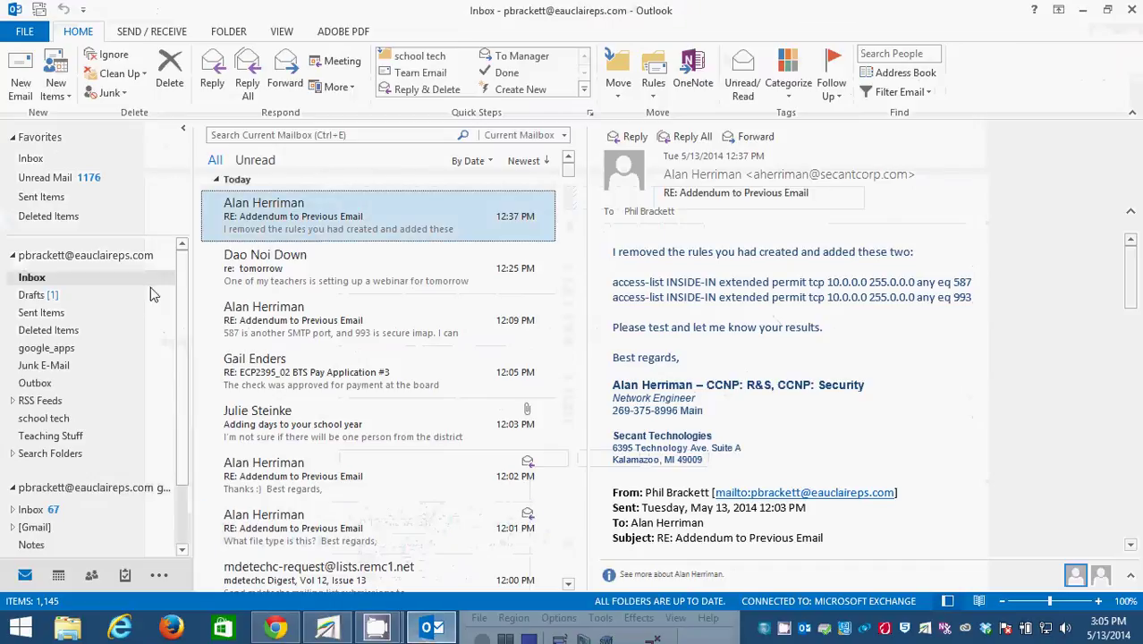
drag(184, 299, 188, 260)
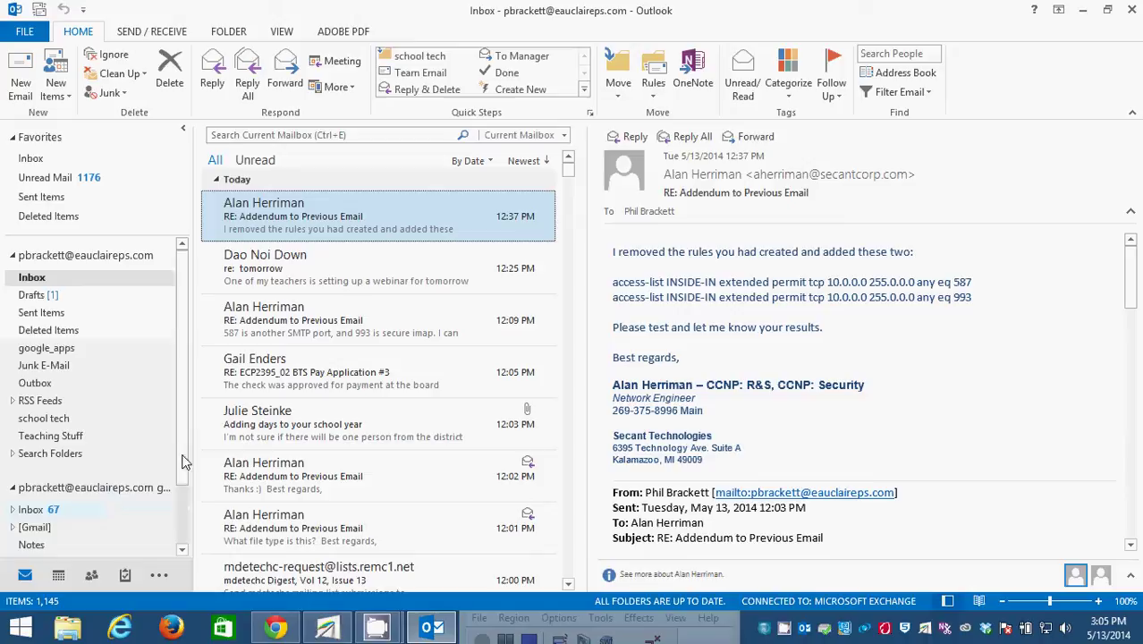
drag(181, 463, 194, 403)
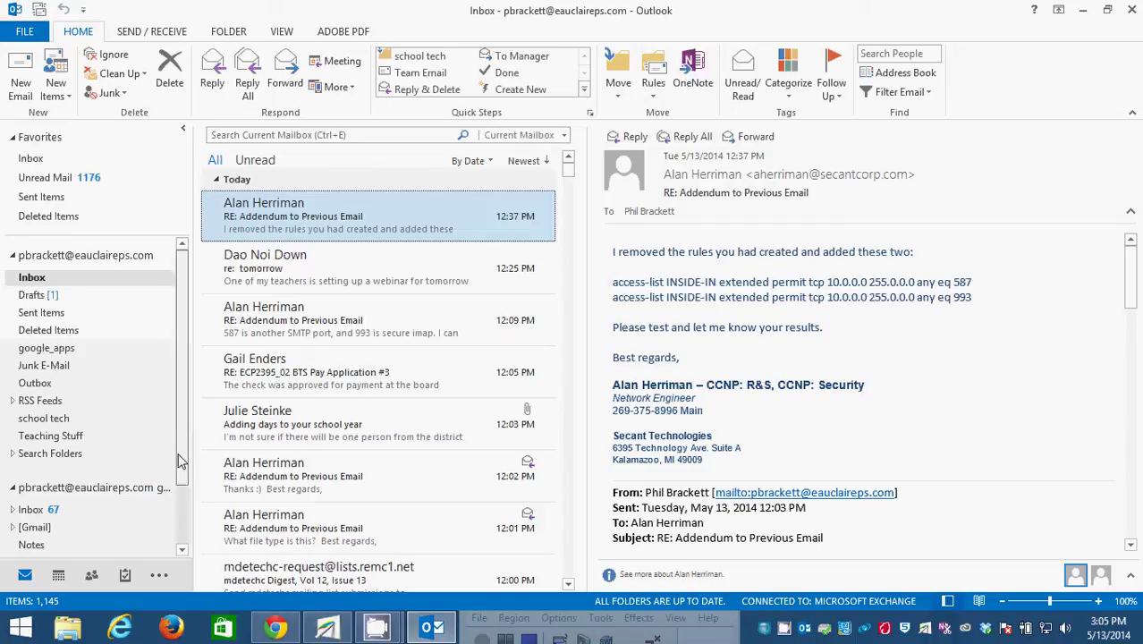
click(74, 282)
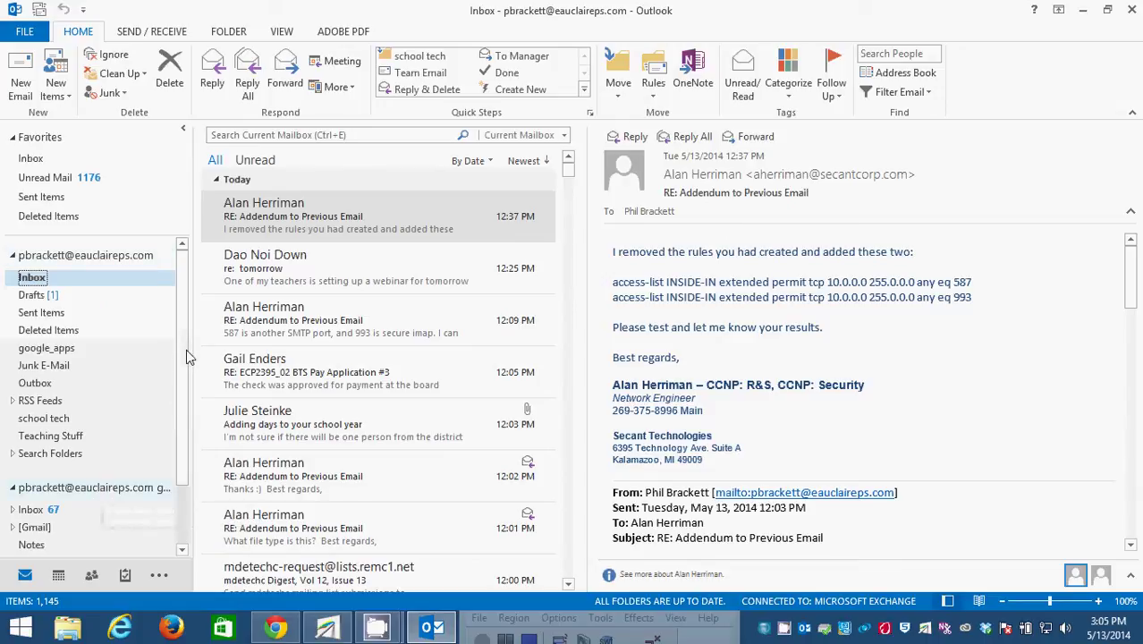
drag(186, 355, 190, 447)
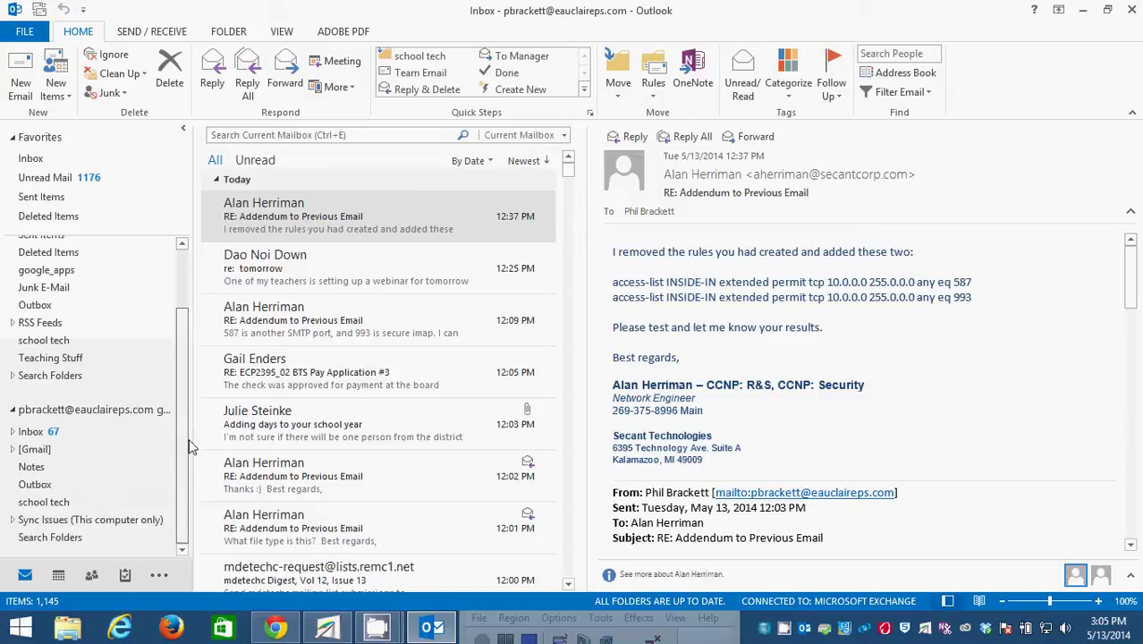
scroll(179, 376, up, 3)
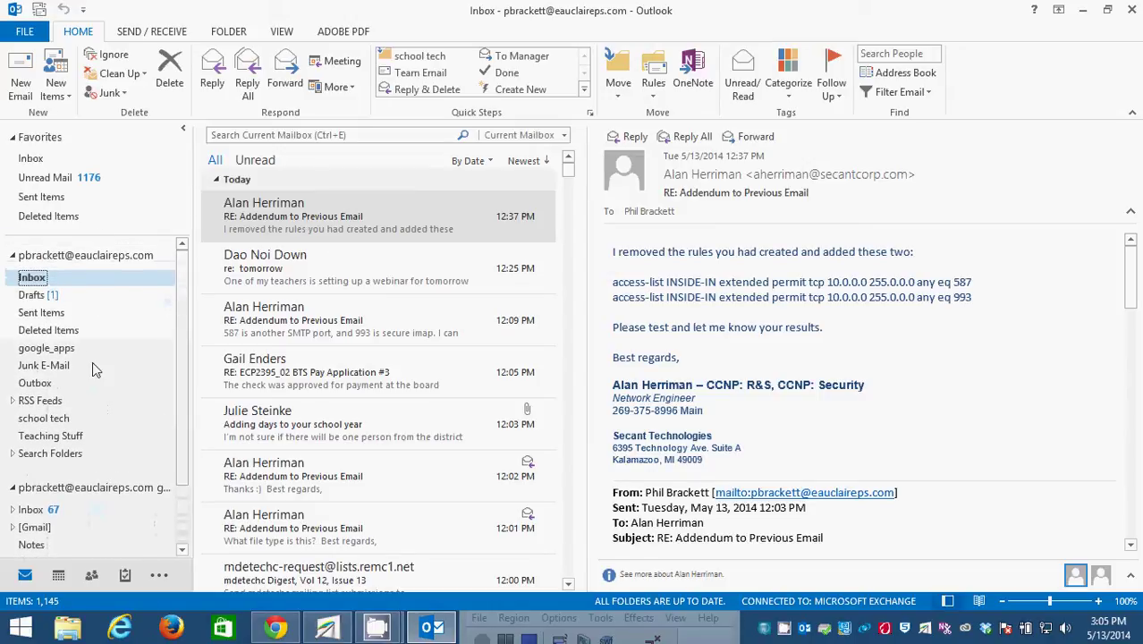
click(112, 262)
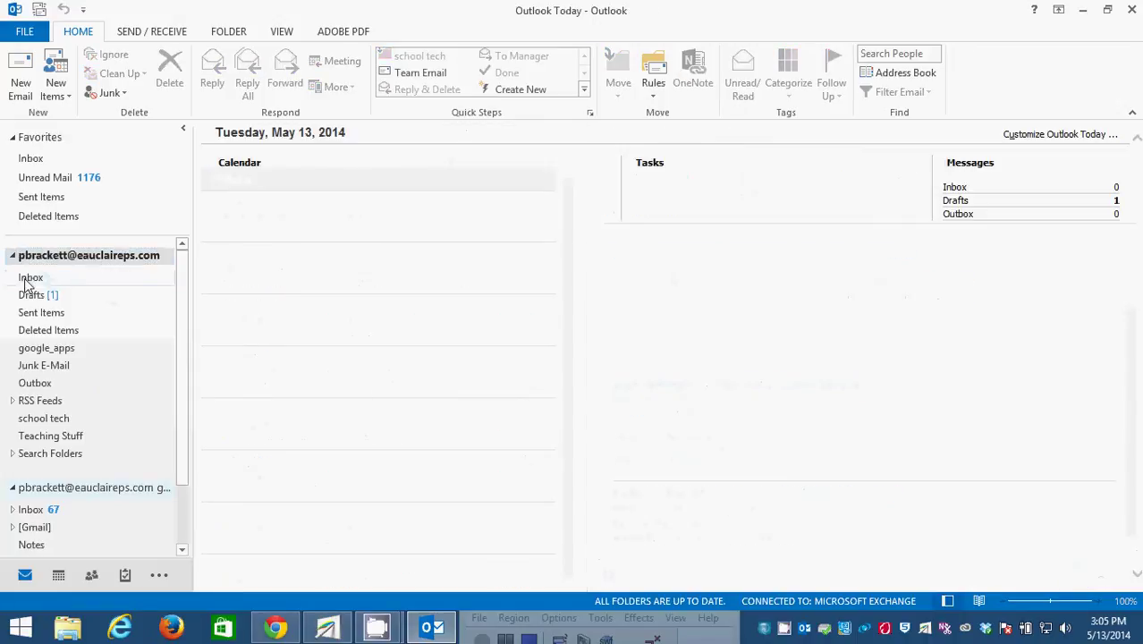
click(29, 278)
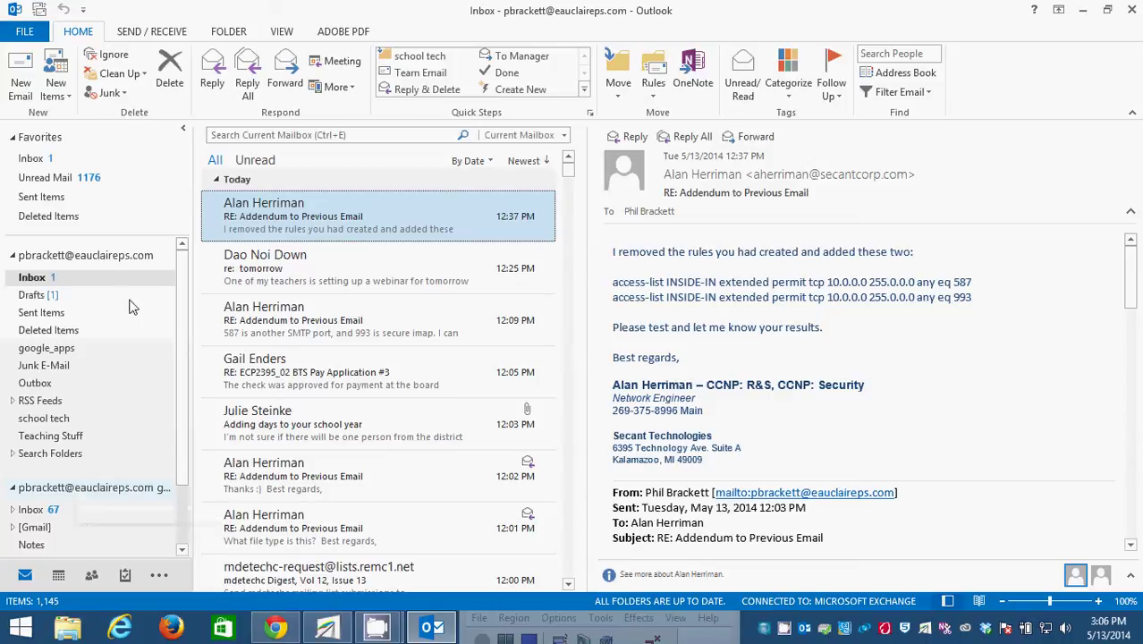
click(56, 284)
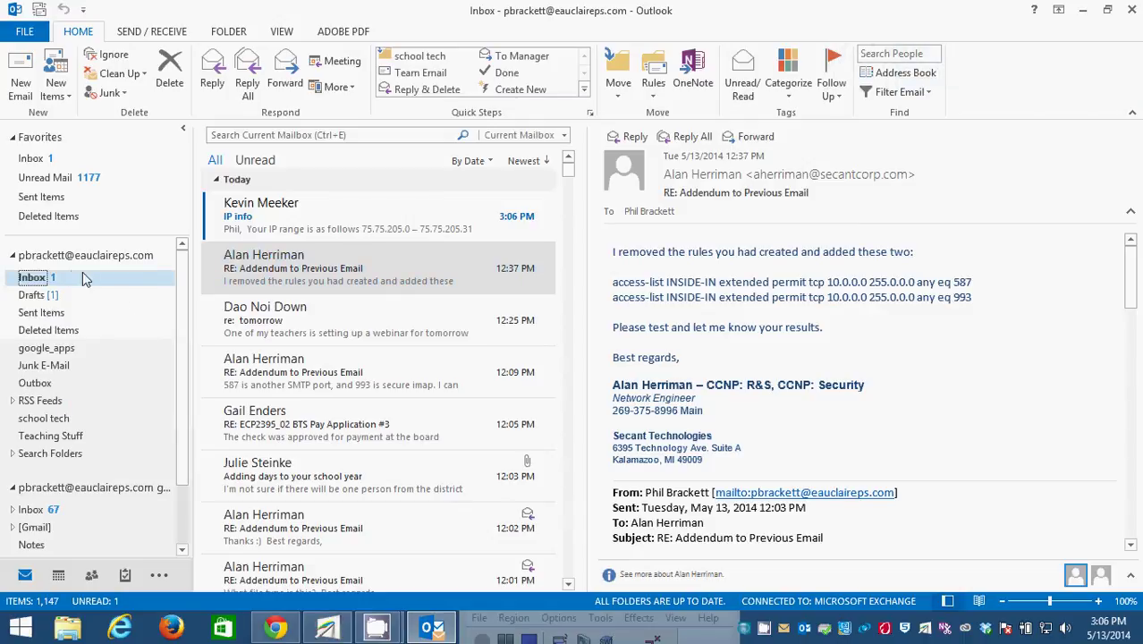
Create a new 'to xfer' subfolder under the school Inbox.
right_click(140, 330)
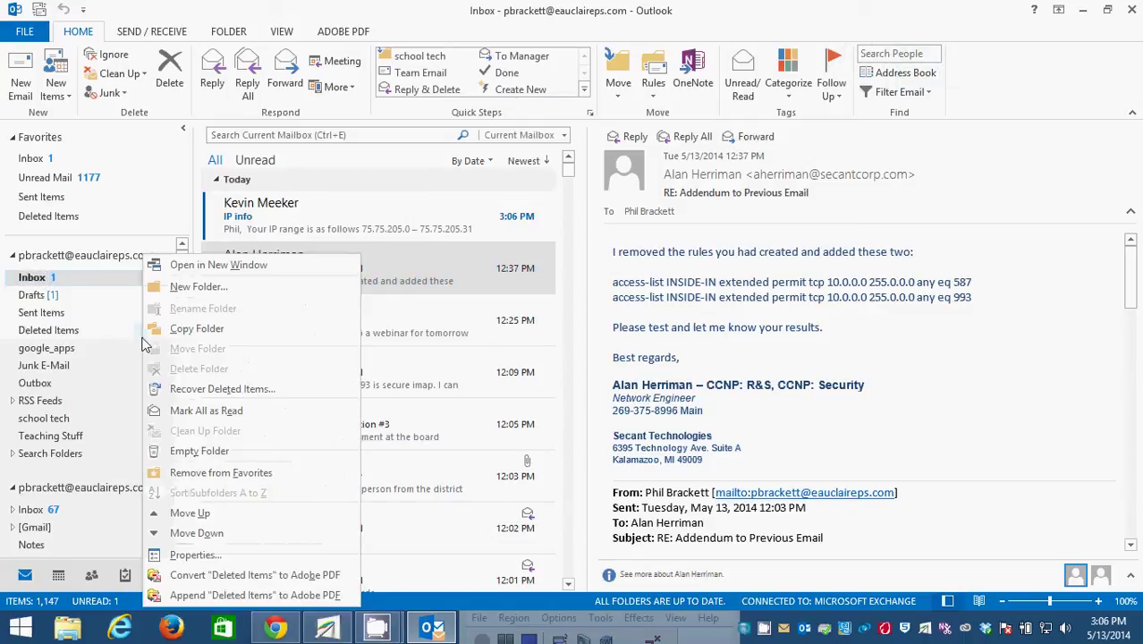
click(200, 288)
key(Escape)
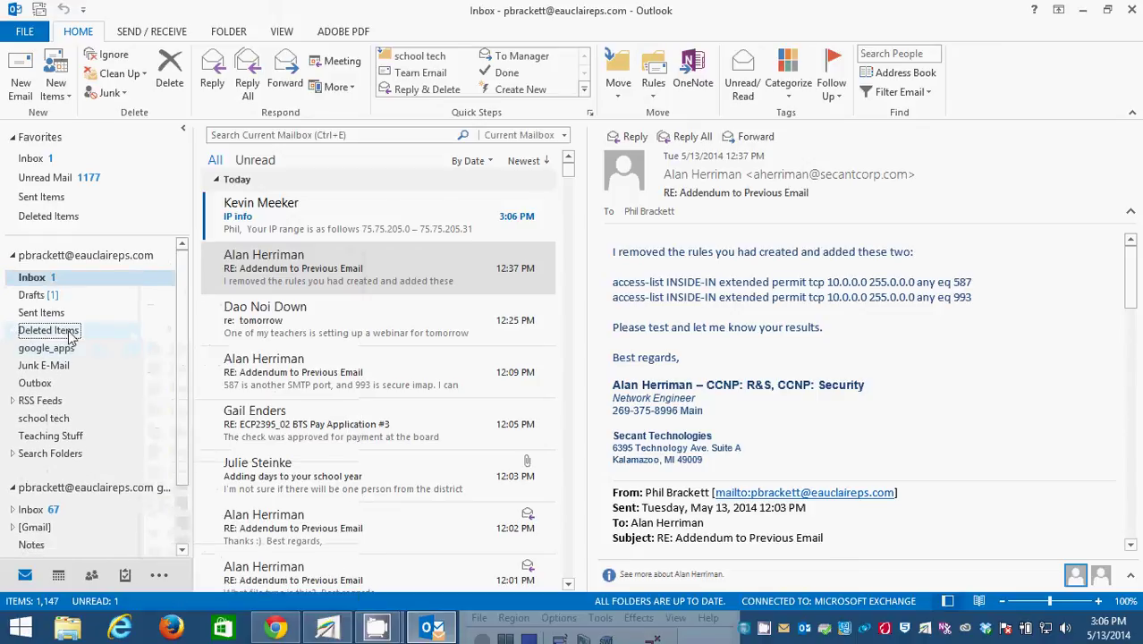
click(49, 280)
right_click(121, 279)
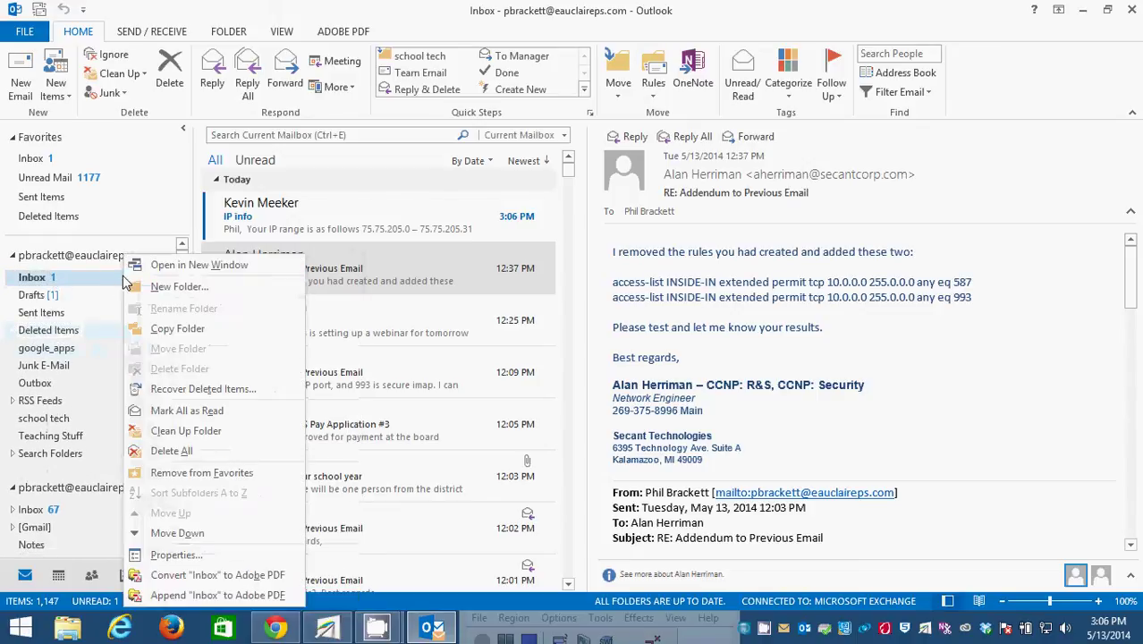
click(186, 294)
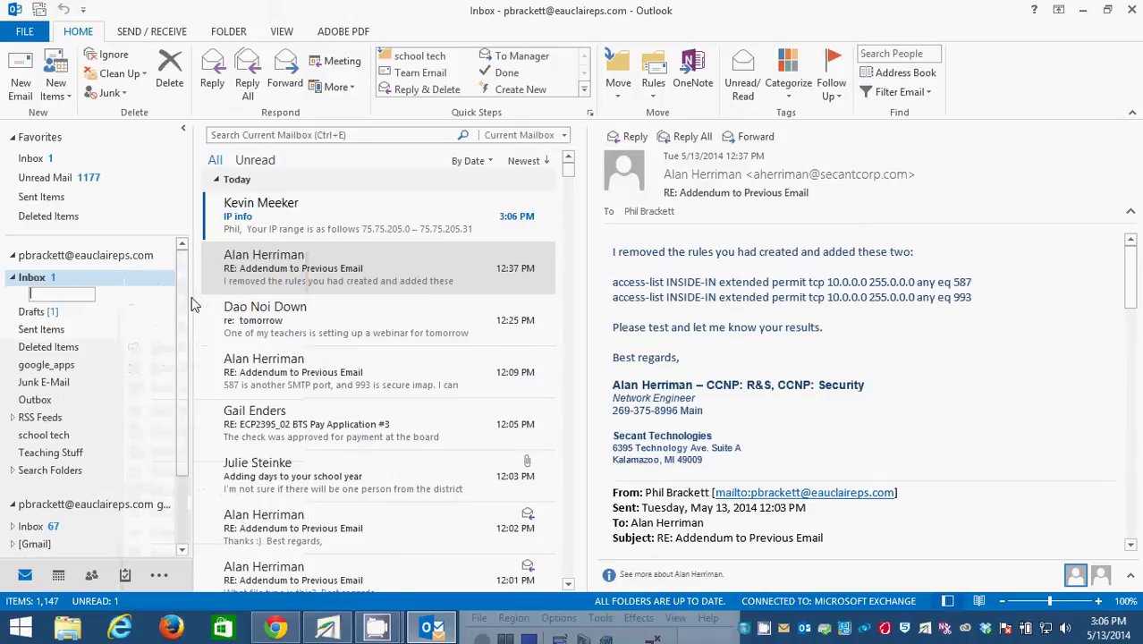
text(to xfer)
key(Return)
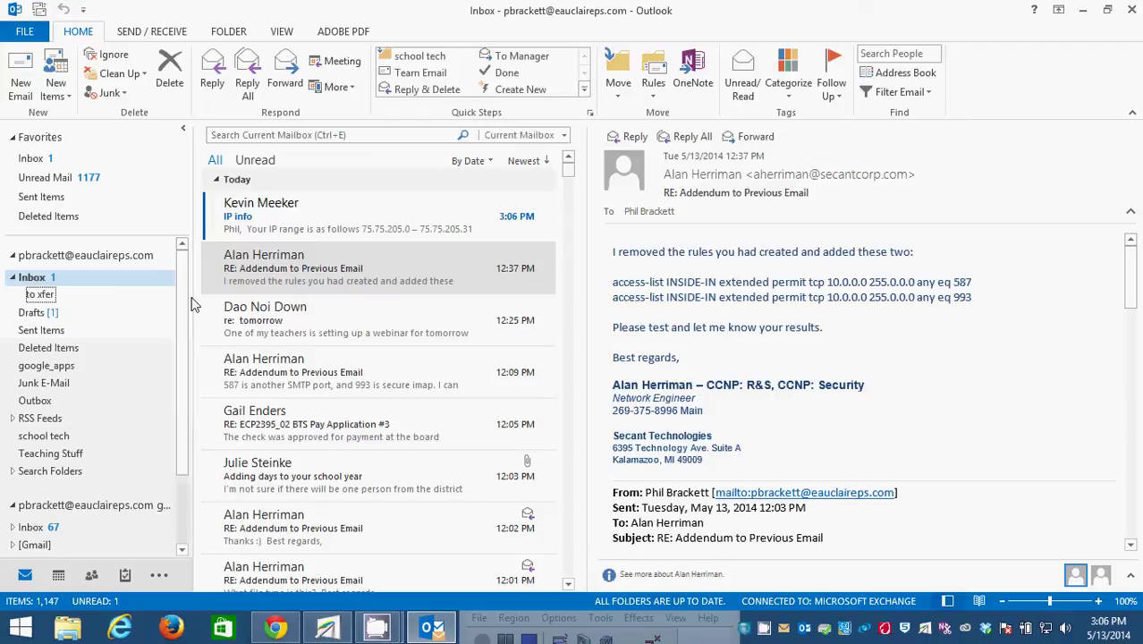
Move the 're: tomorrow' message into 'to xfer' and check the folder.
click(344, 324)
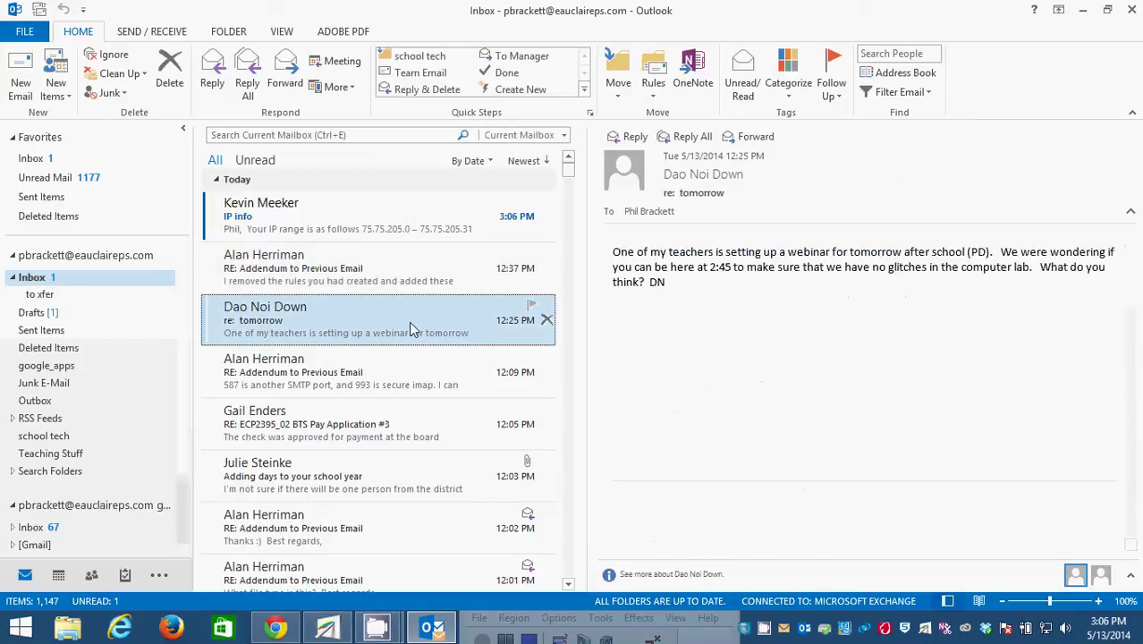
drag(410, 323, 47, 296)
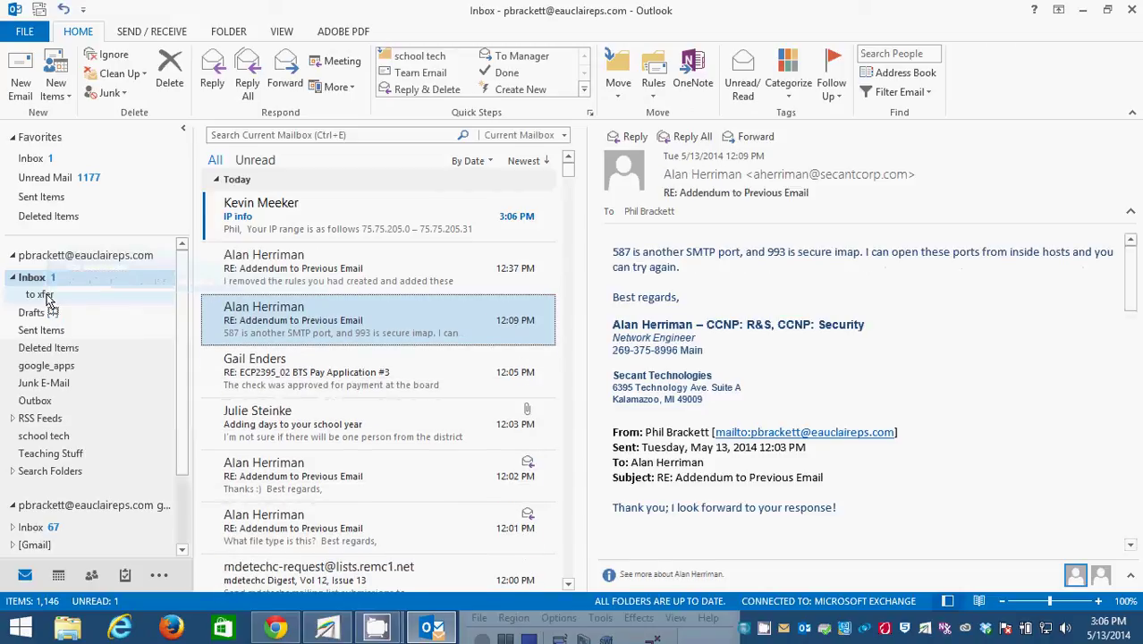
click(49, 295)
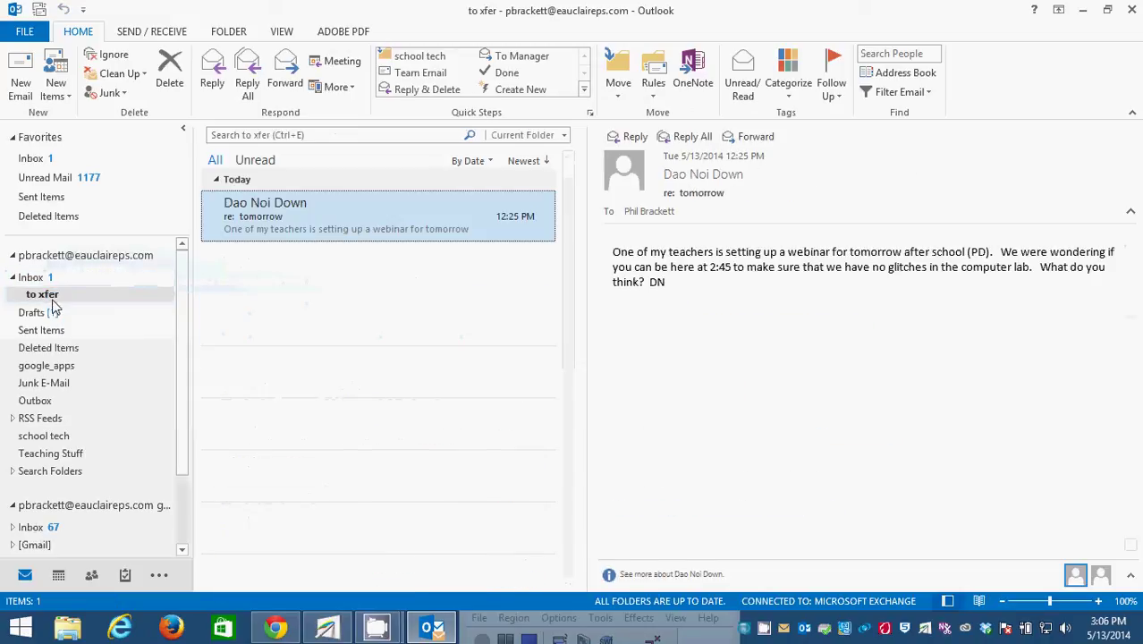
click(31, 278)
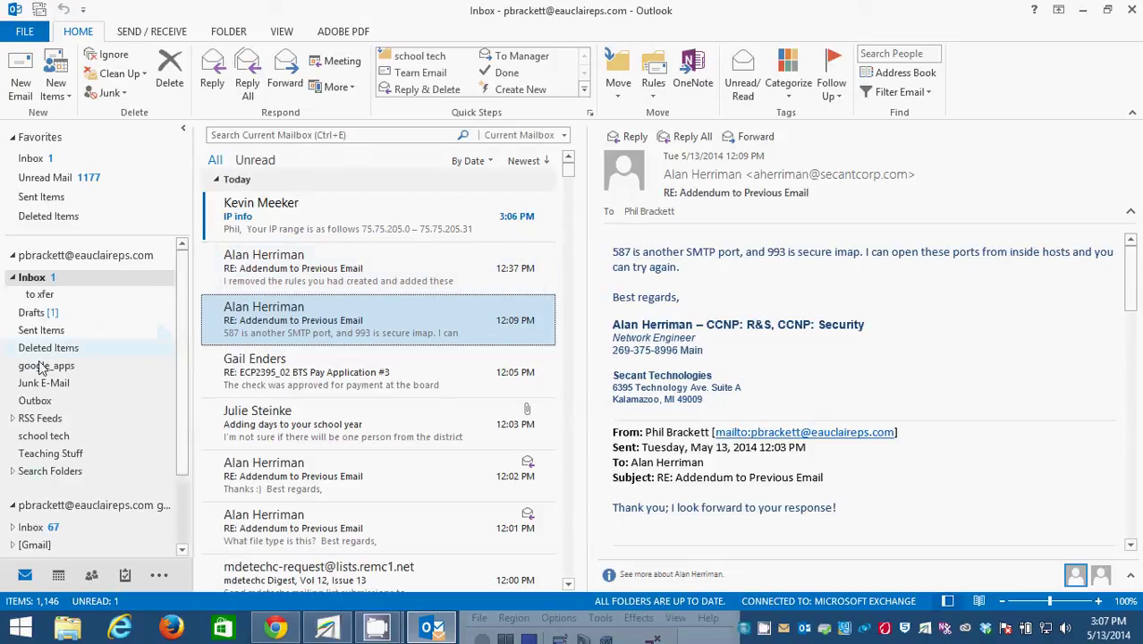
click(40, 435)
click(50, 454)
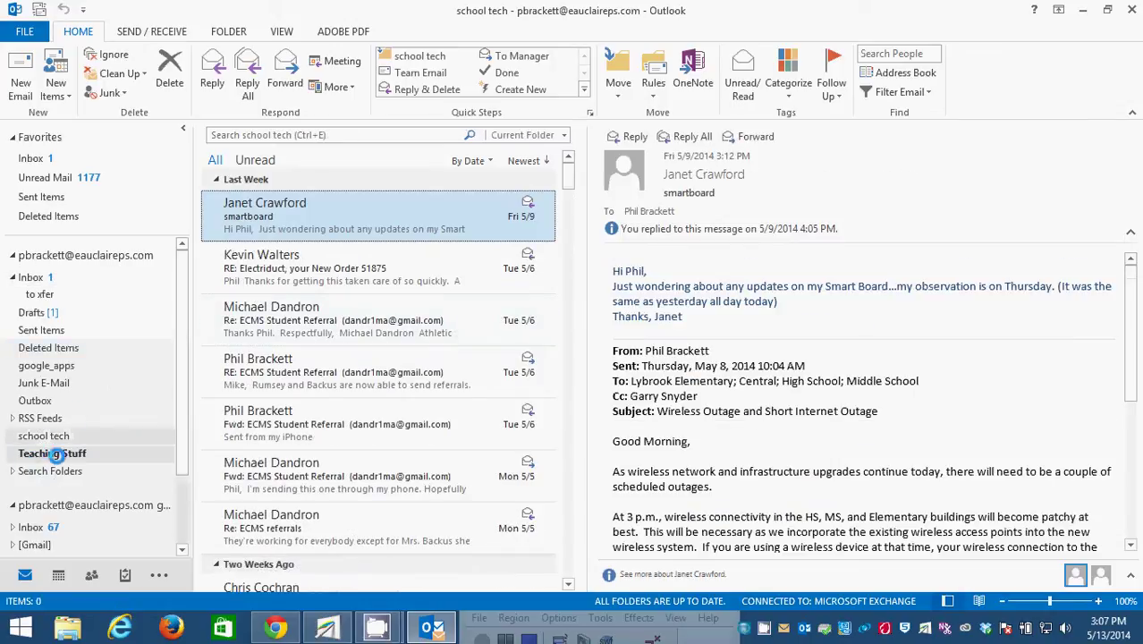
click(31, 281)
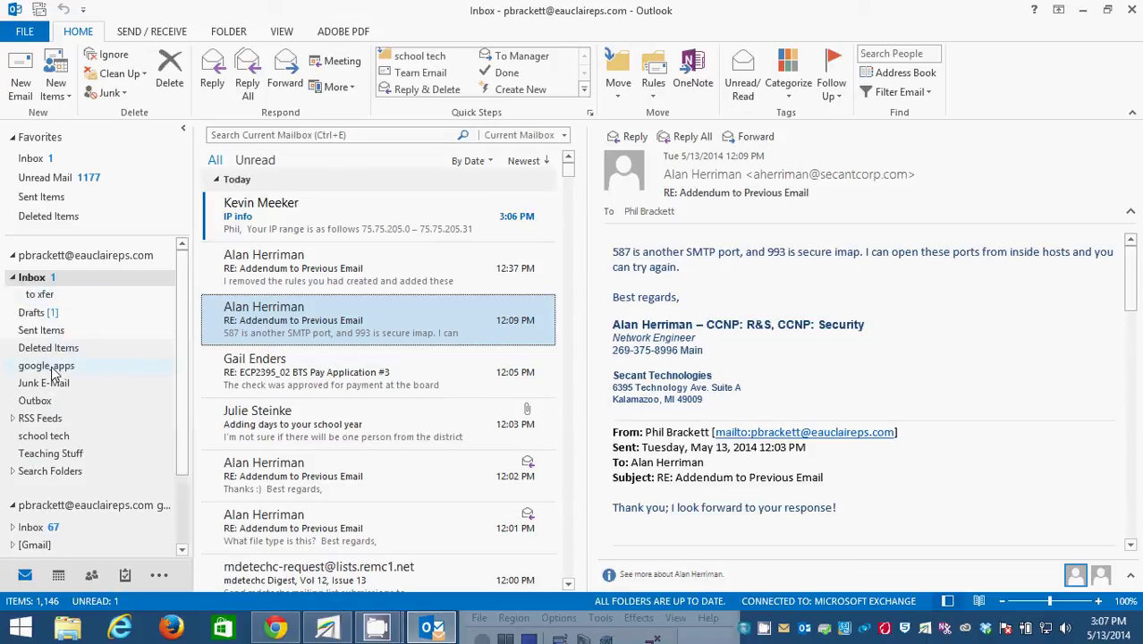
Start copying the school tech folder and select the Gmail account as destination.
click(48, 438)
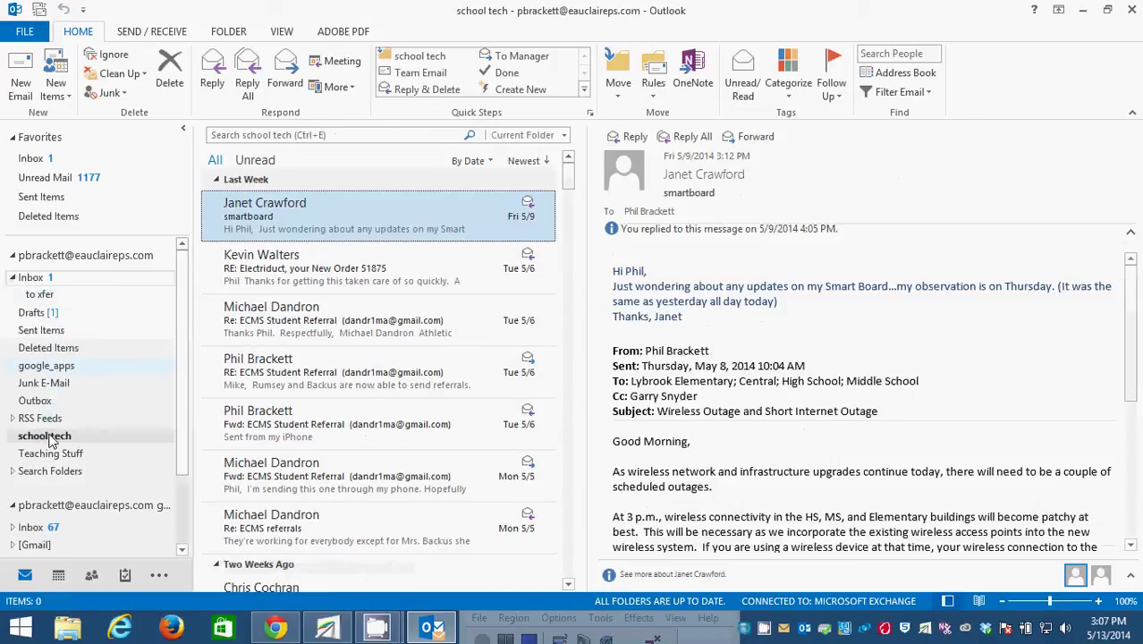
right_click(51, 442)
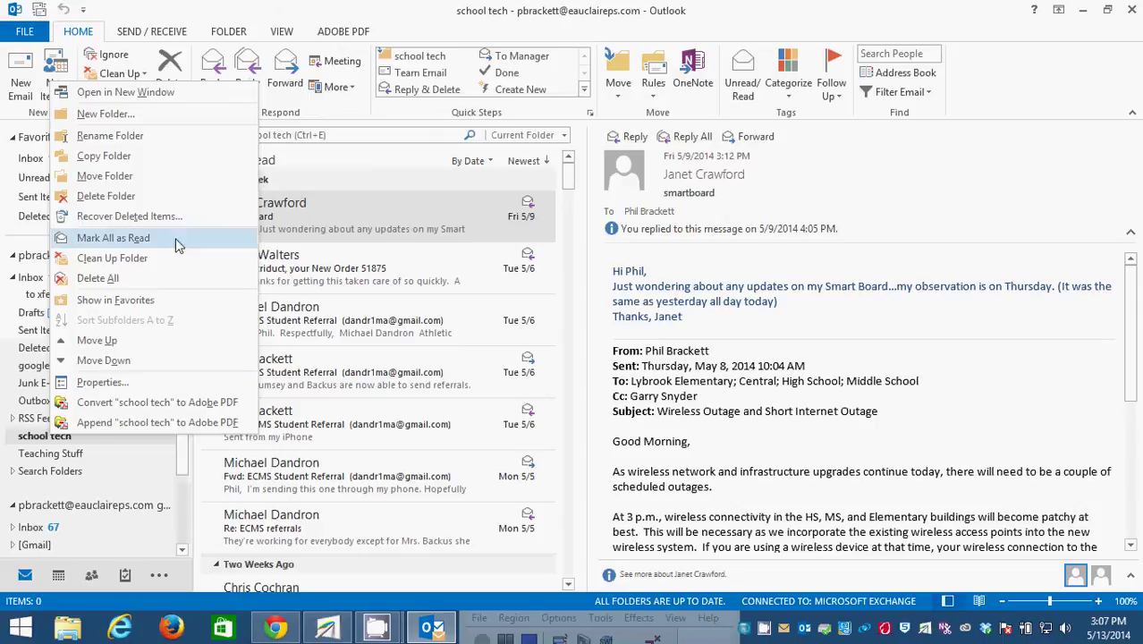
click(104, 156)
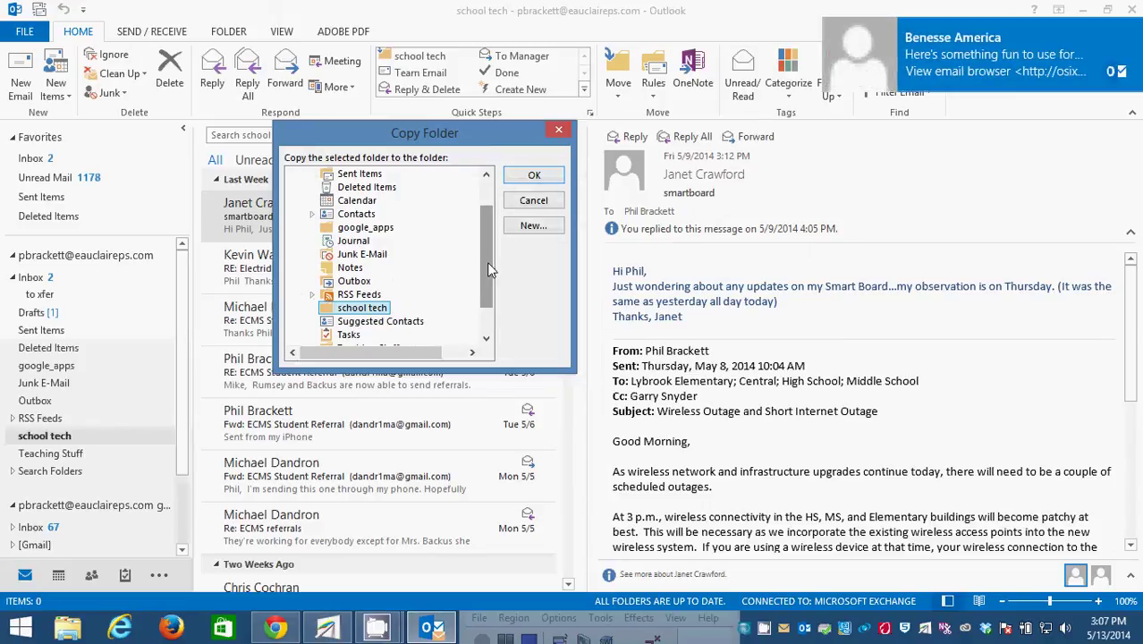
scroll(488, 284, down, 1)
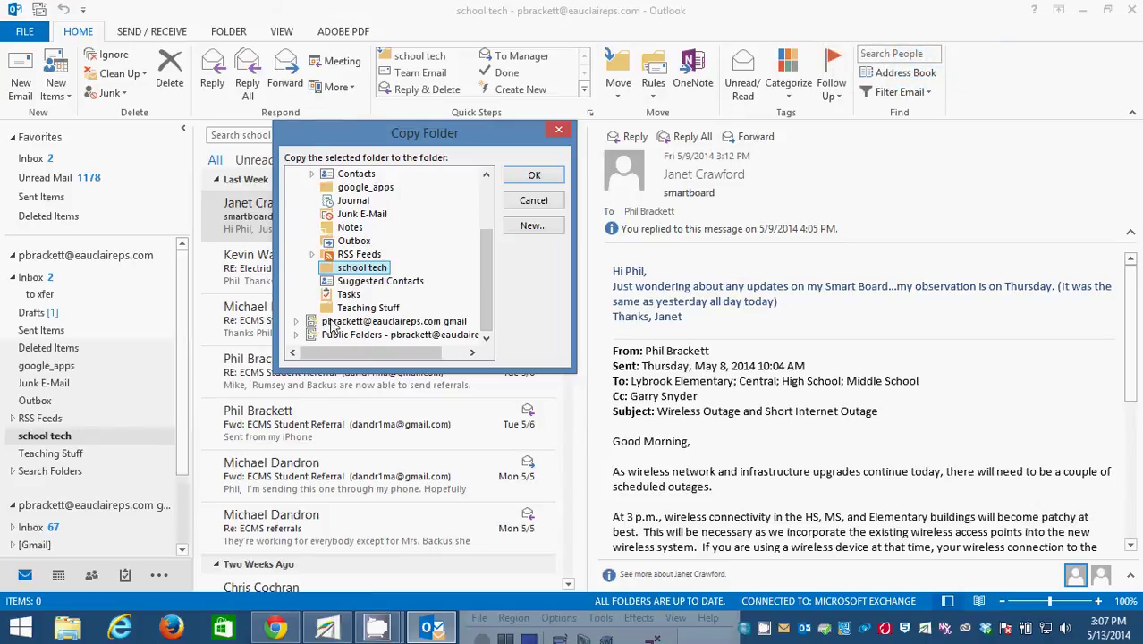
click(331, 322)
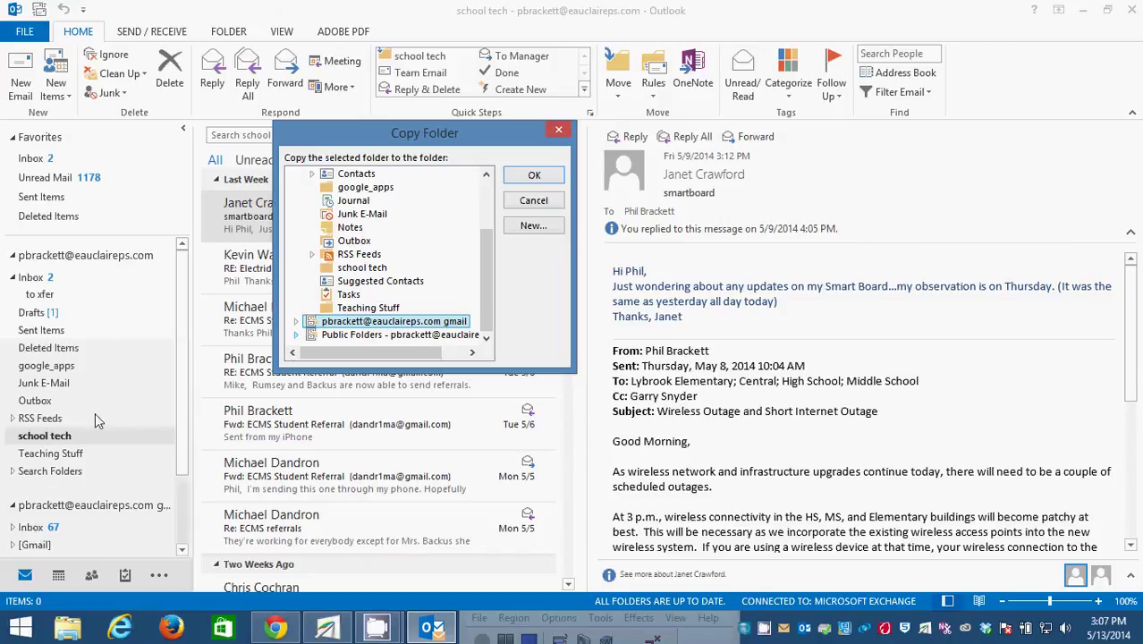
click(297, 322)
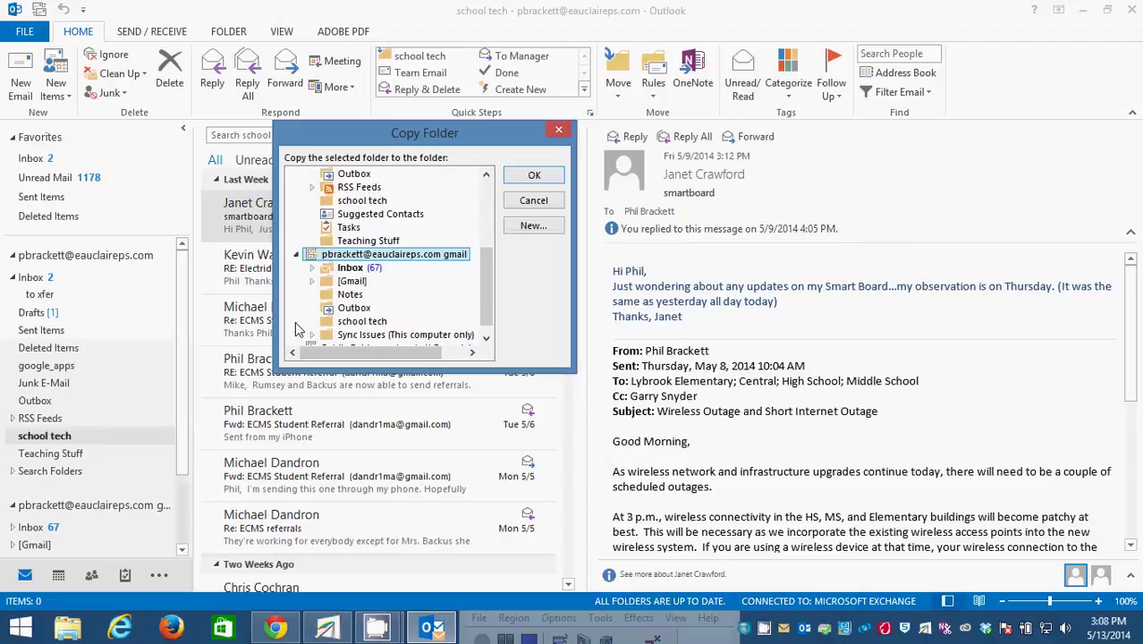
click(363, 324)
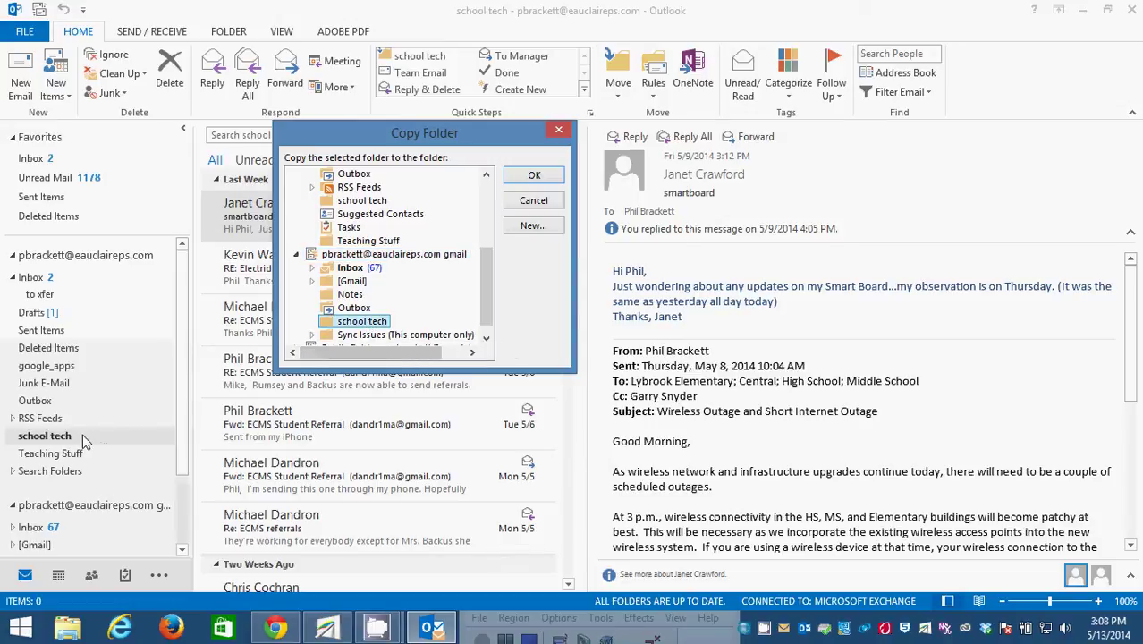
click(295, 255)
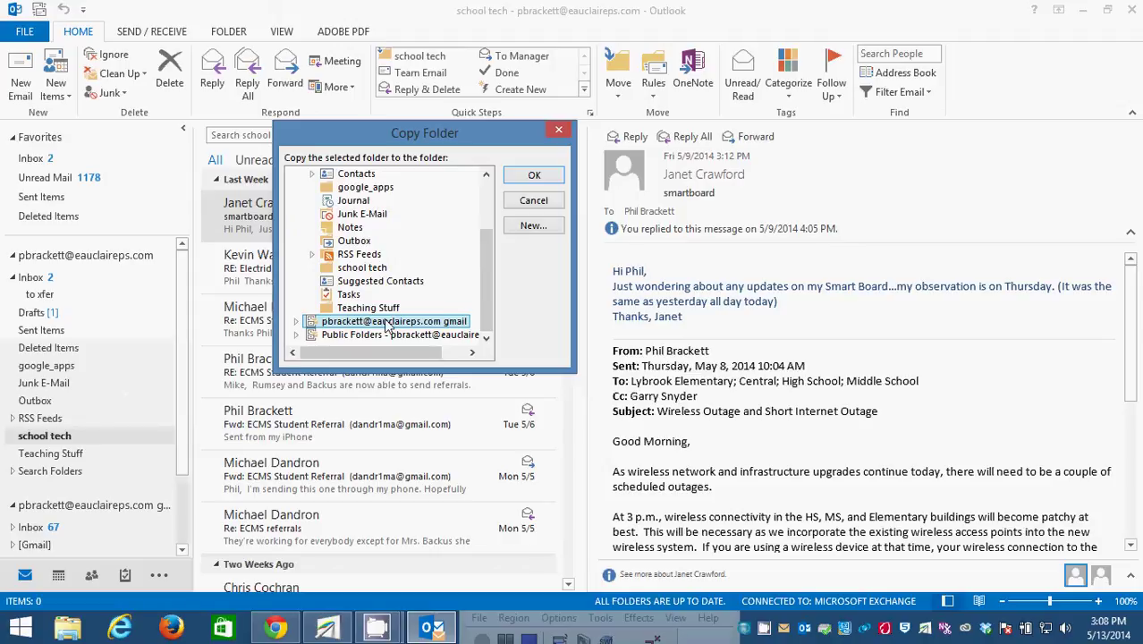
Copy school tech into Gmail and inspect the new 'school tech - Copy' folder.
click(534, 177)
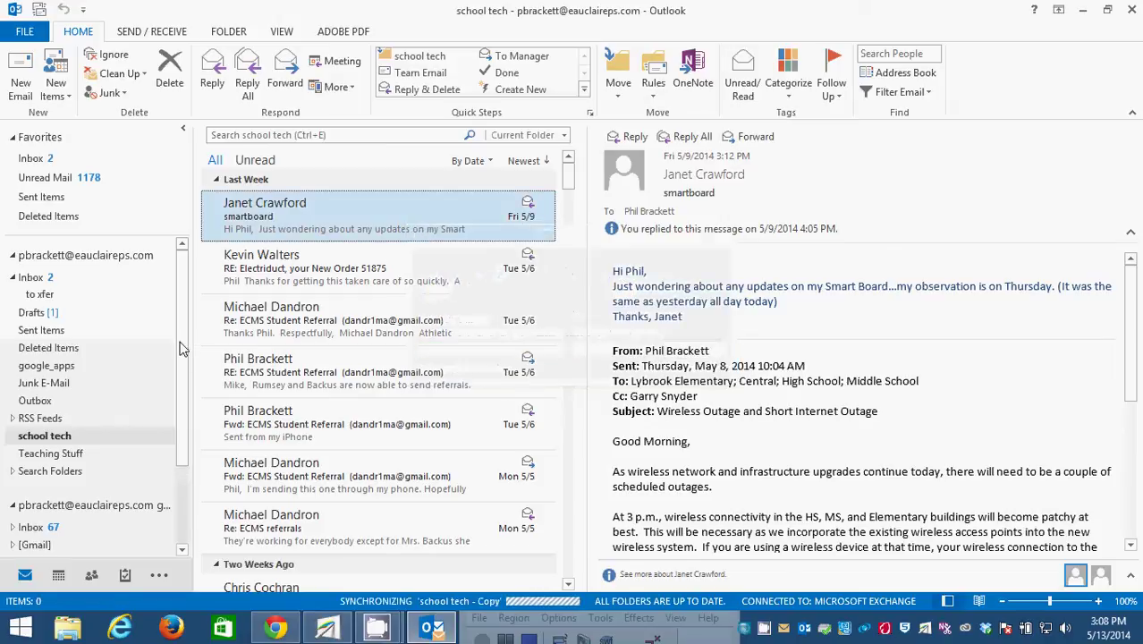
scroll(179, 385, down, 2)
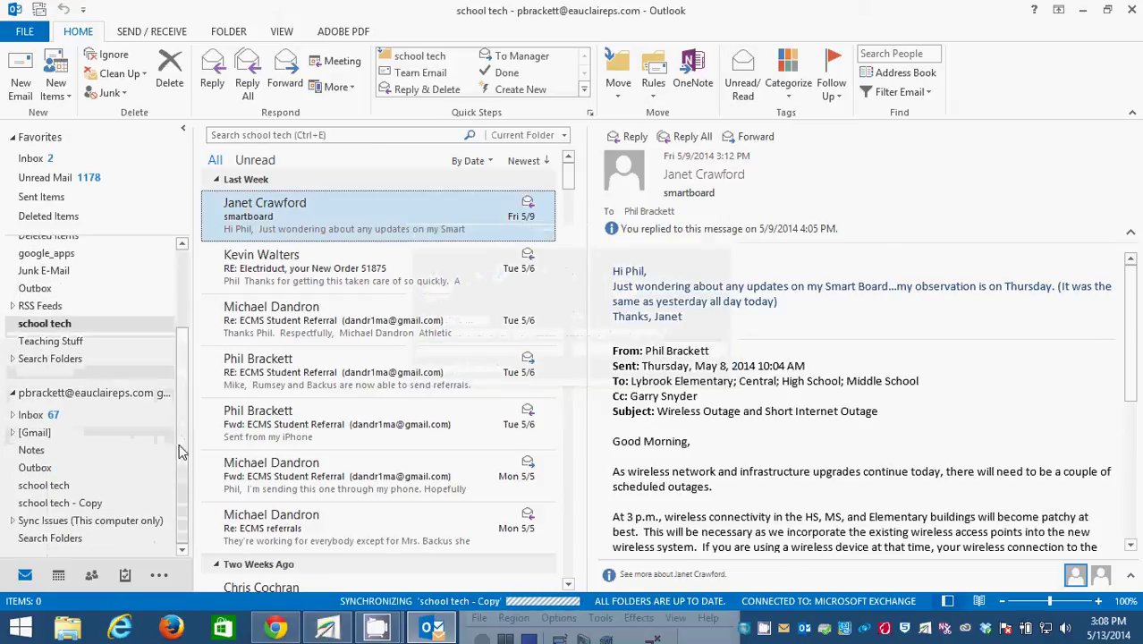
click(54, 502)
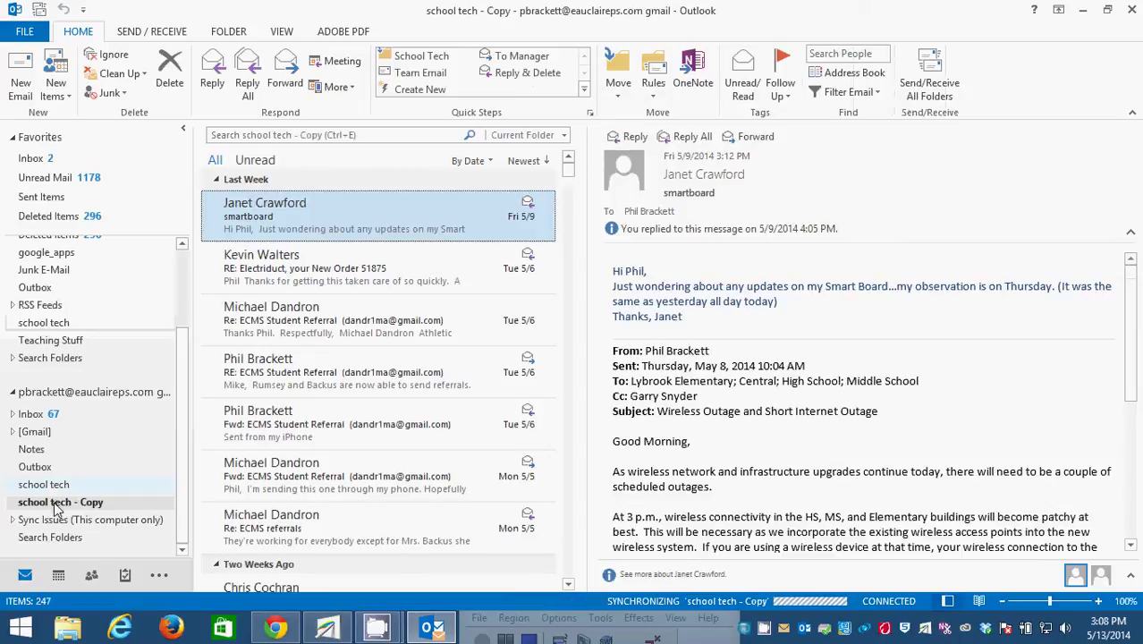
click(55, 486)
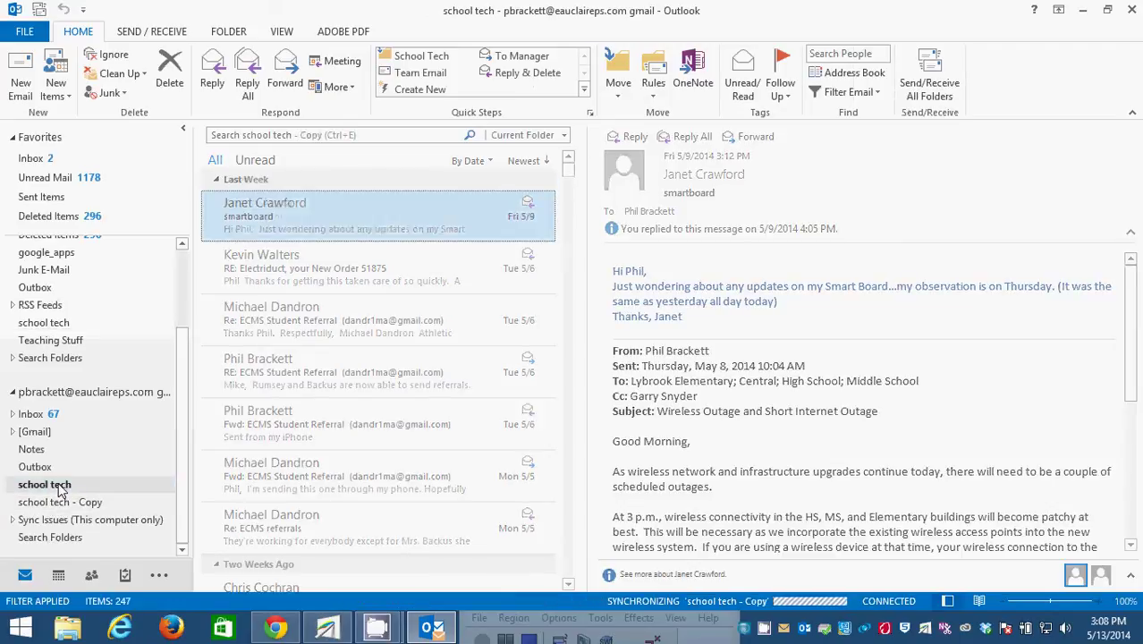
click(68, 506)
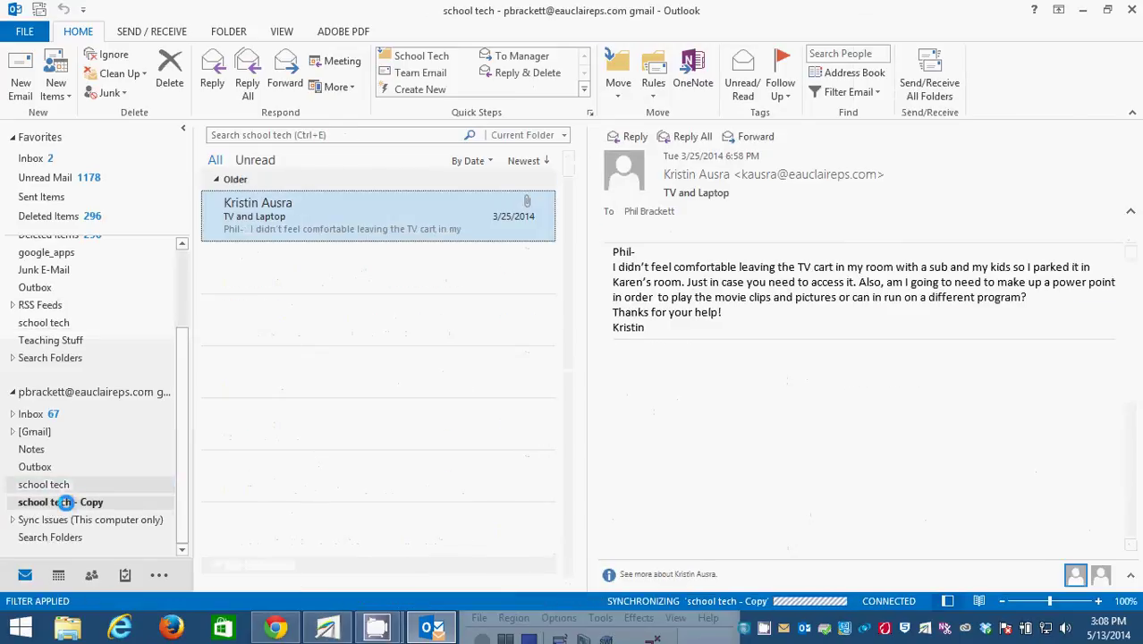
mouse_move(179, 492)
mouse_down()
mouse_move(182, 469)
mouse_move(180, 494)
mouse_up()
Delete the 'school tech - Copy' folder, confirming its move to Deleted Items.
right_click(94, 506)
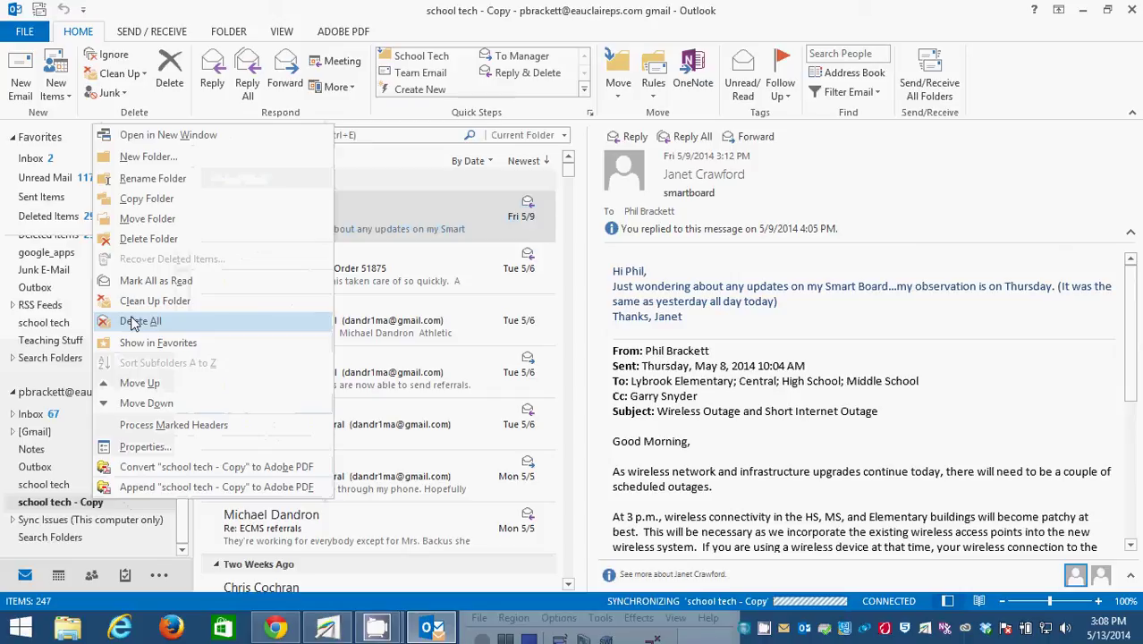
click(150, 240)
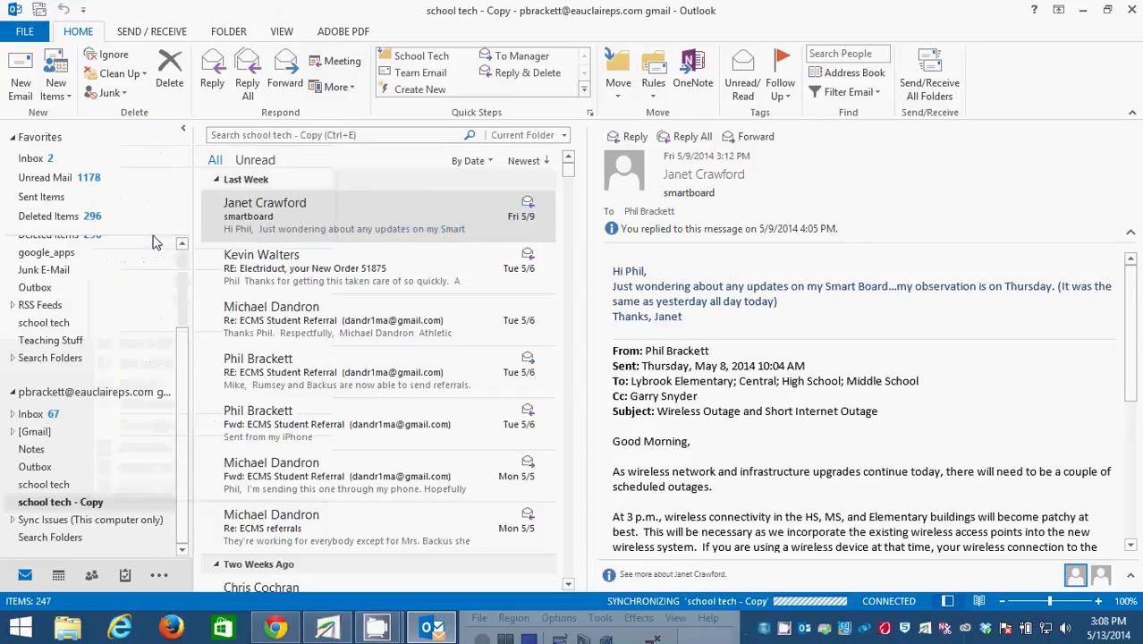
click(565, 360)
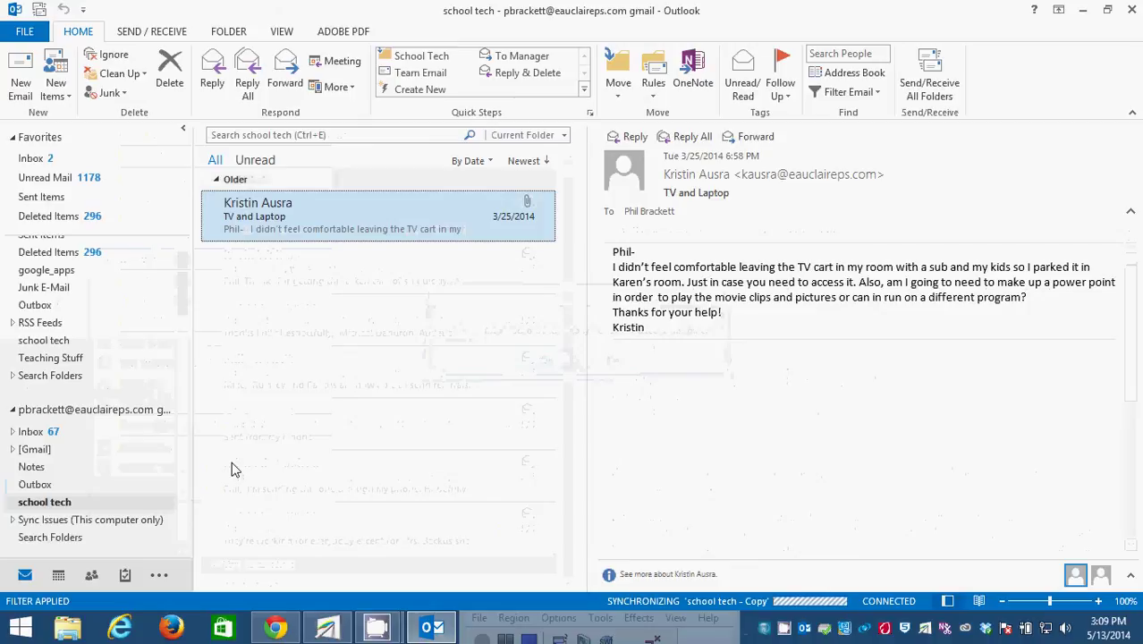
drag(175, 381, 81, 288)
Copy the 'to xfer' folder into the Gmail account.
click(45, 295)
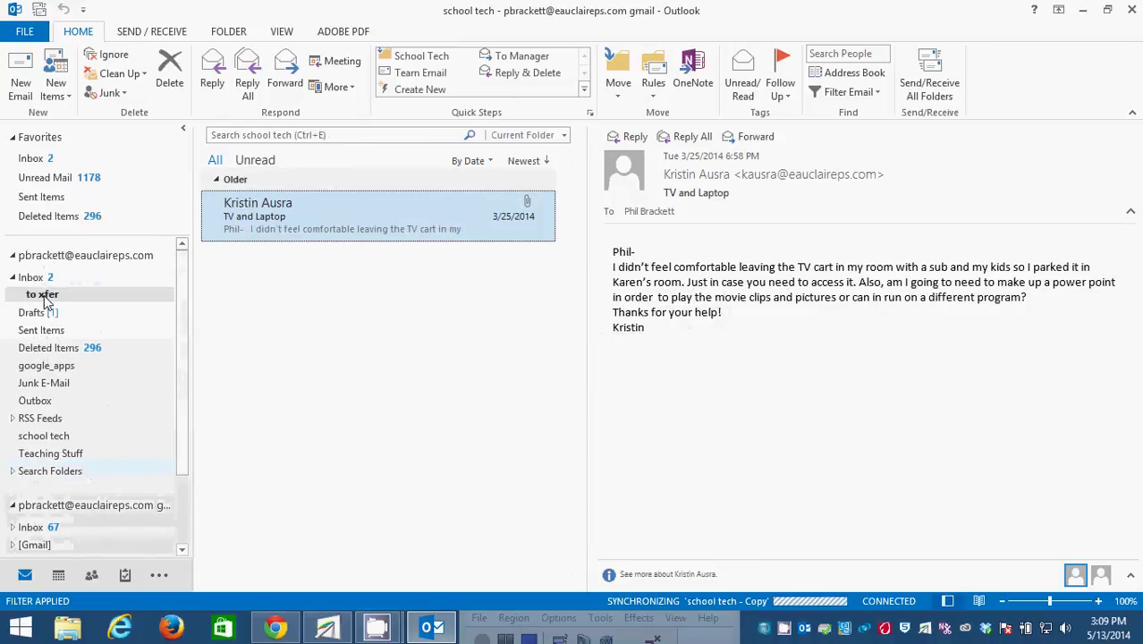
right_click(62, 298)
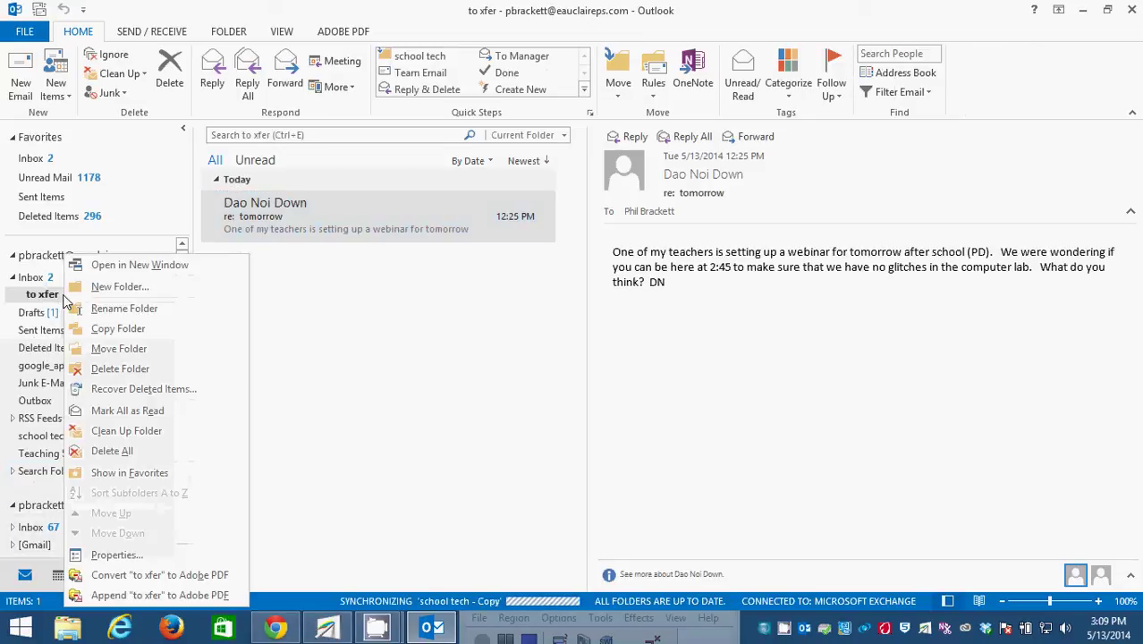
click(125, 335)
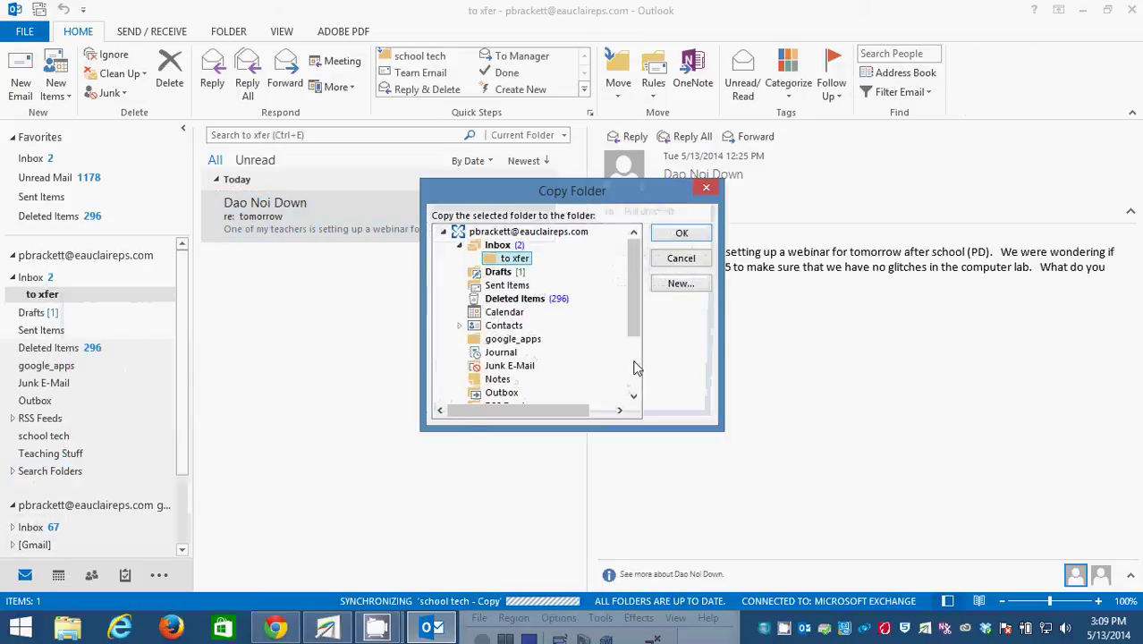
scroll(632, 306, down, 1)
scroll(632, 306, down, 2)
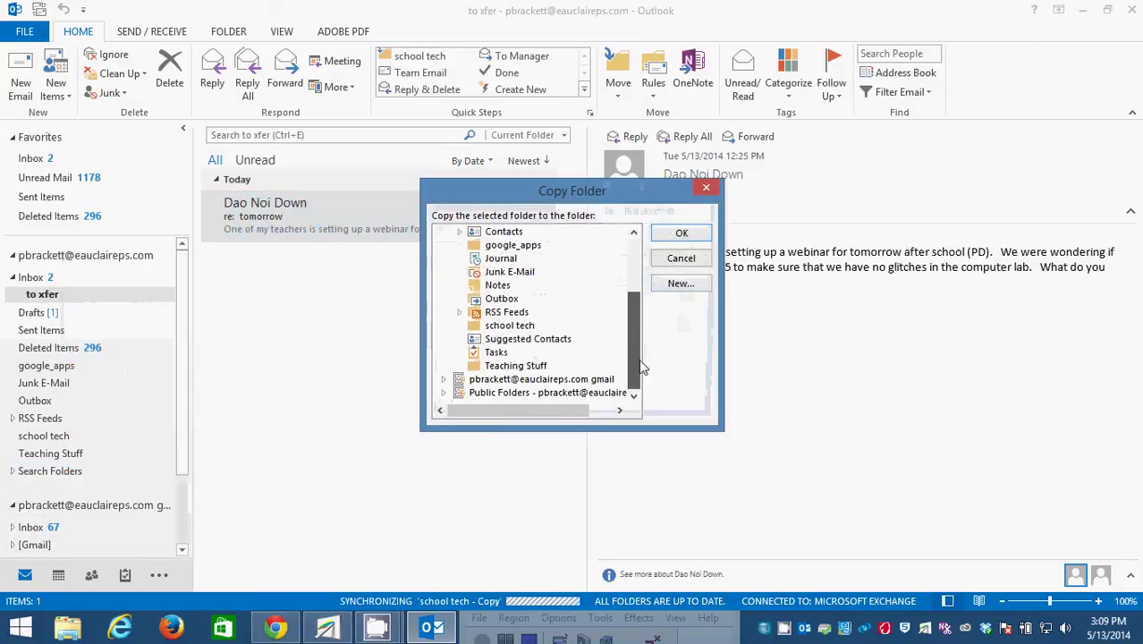
click(547, 380)
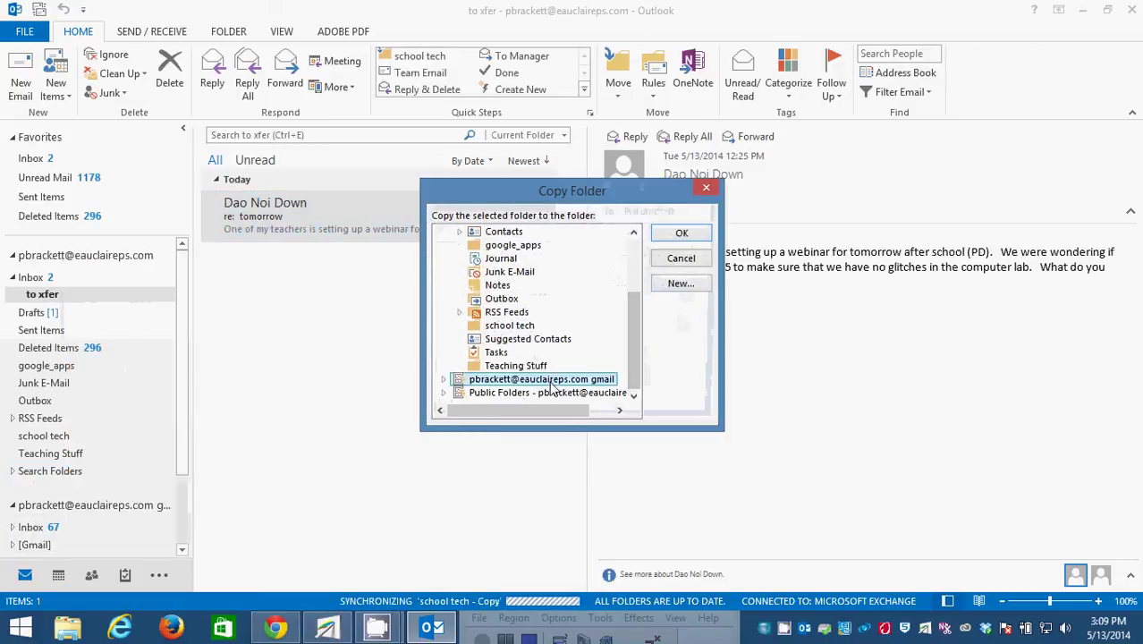
click(669, 235)
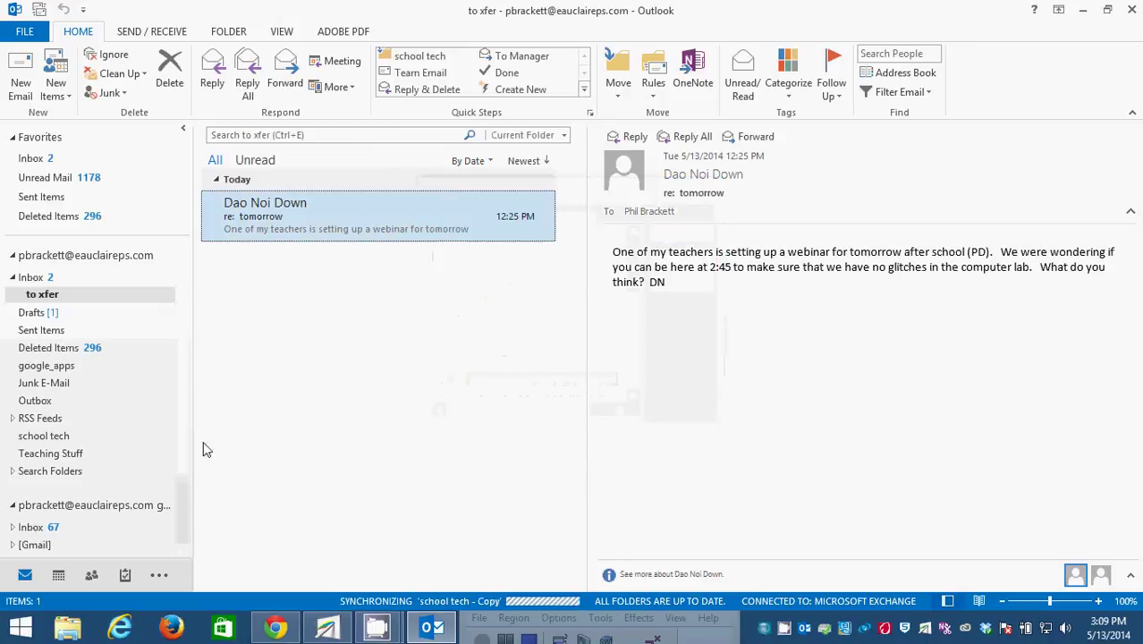
Open the copied 'to xfer' folder in Gmail to confirm it holds 're: tomorrow'.
drag(181, 438, 176, 529)
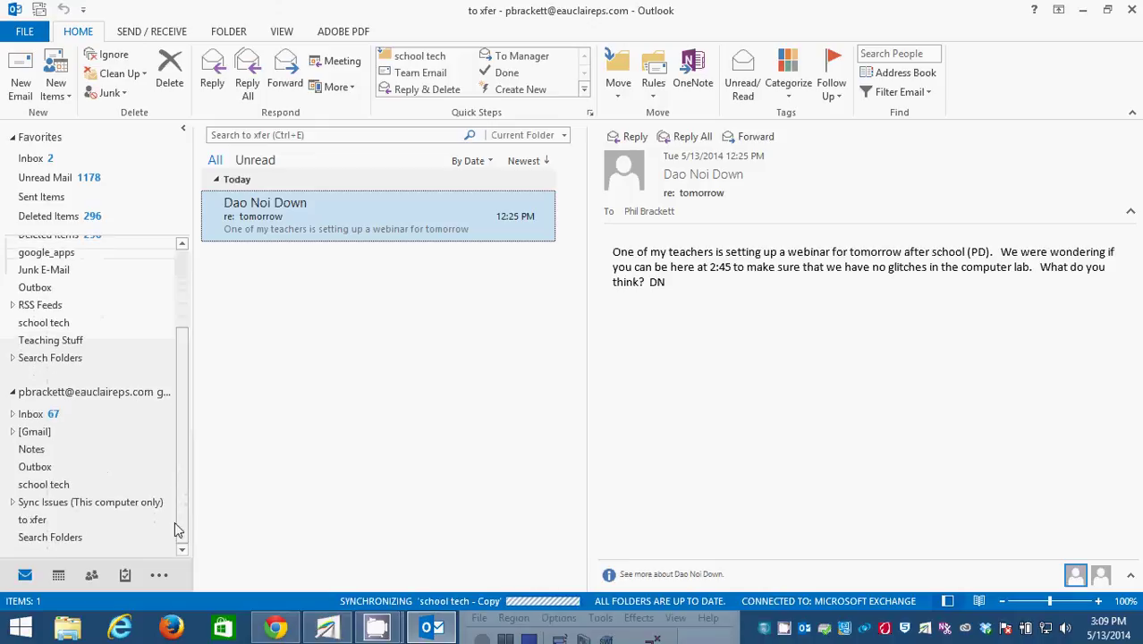
click(36, 519)
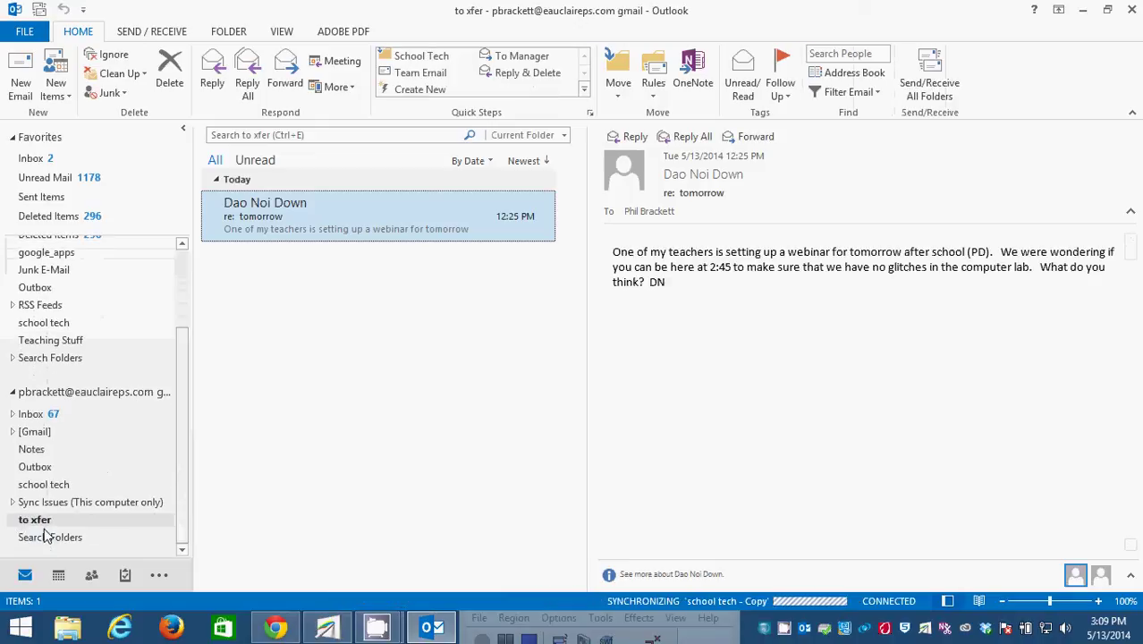
scroll(180, 395, up, 5)
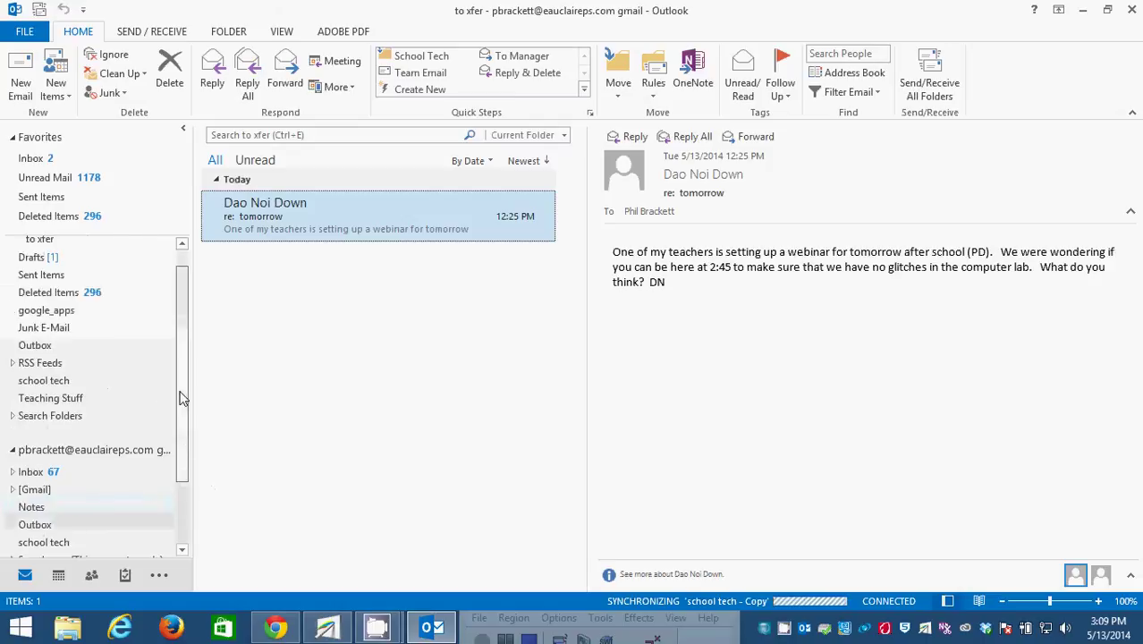
scroll(179, 416, down, 5)
click(54, 524)
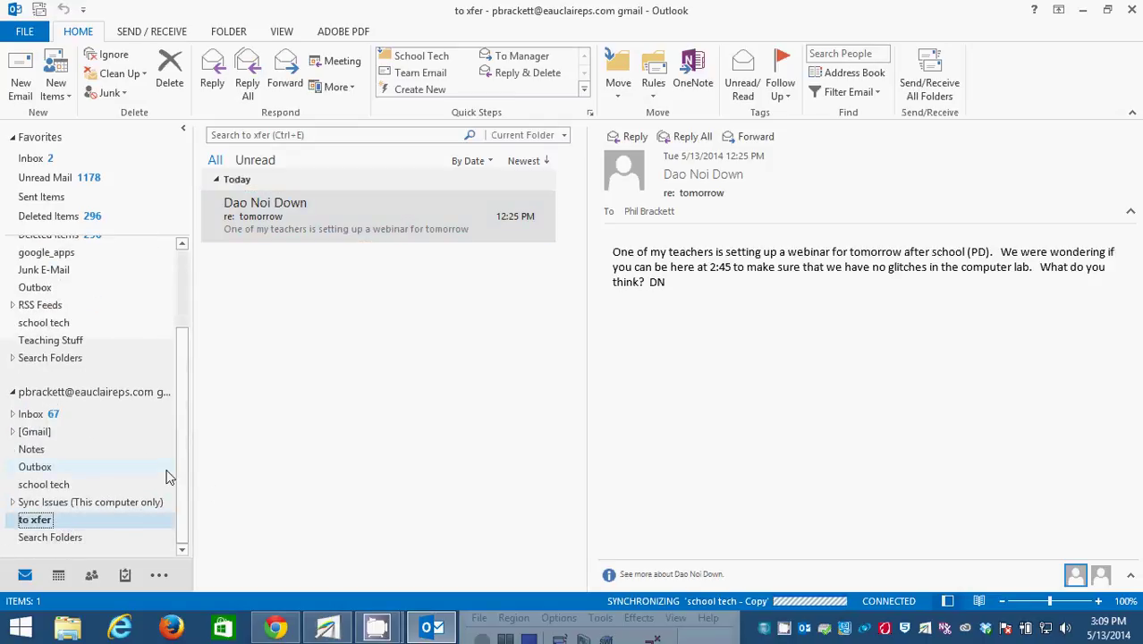
scroll(184, 467, up, 3)
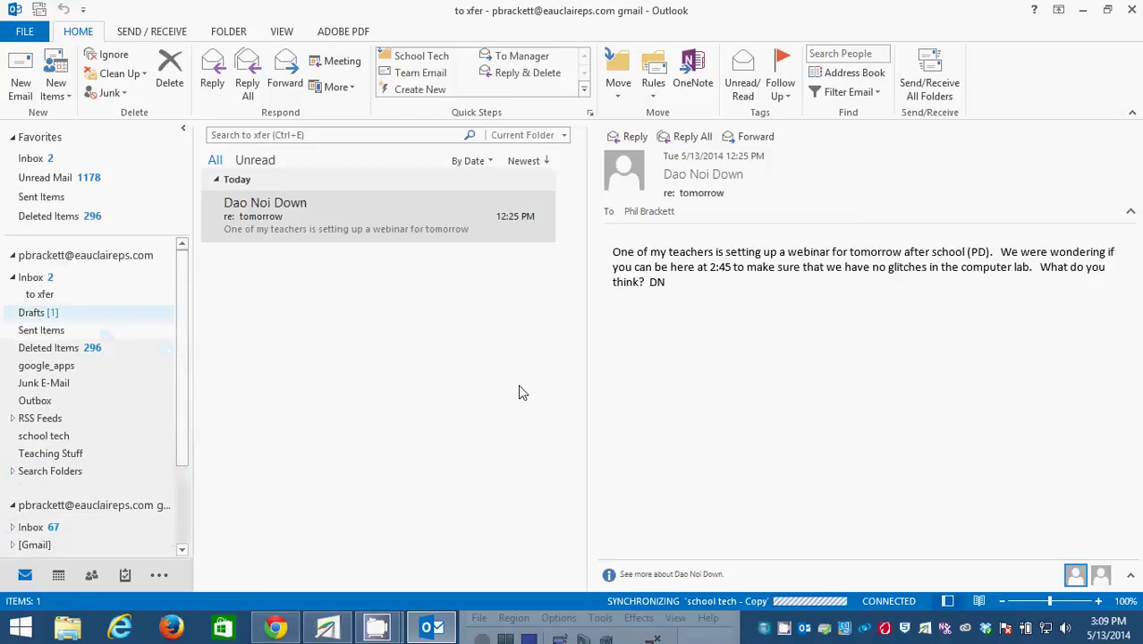
scroll(190, 402, down, 3)
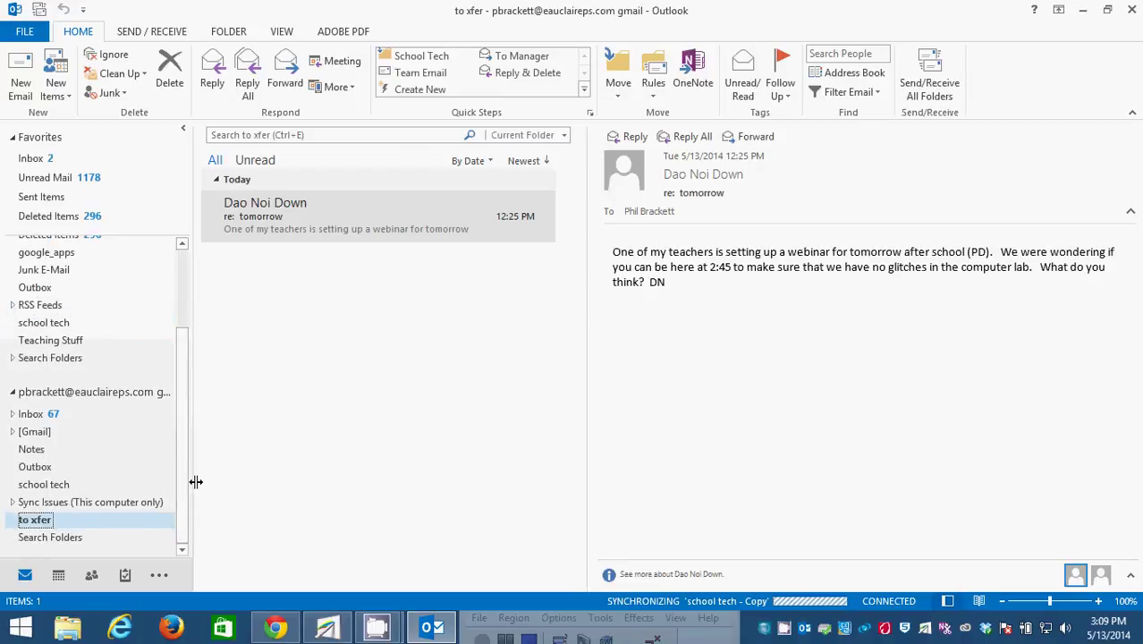
Open gmail in a new Chrome tab.
click(277, 630)
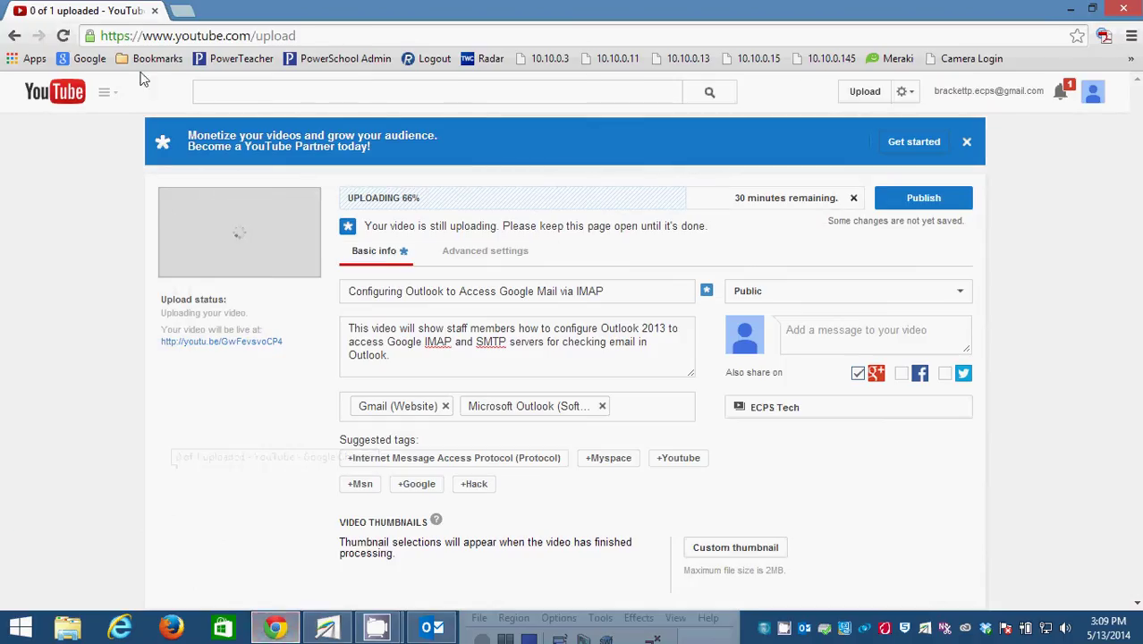
click(181, 12)
text(gmail.com)
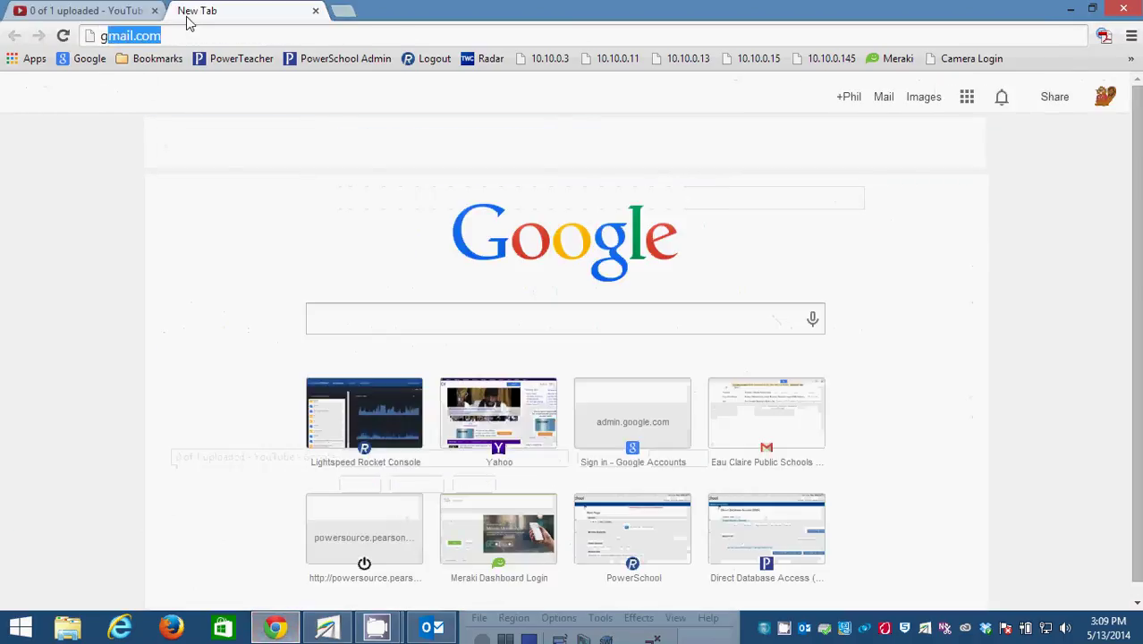
key(Return)
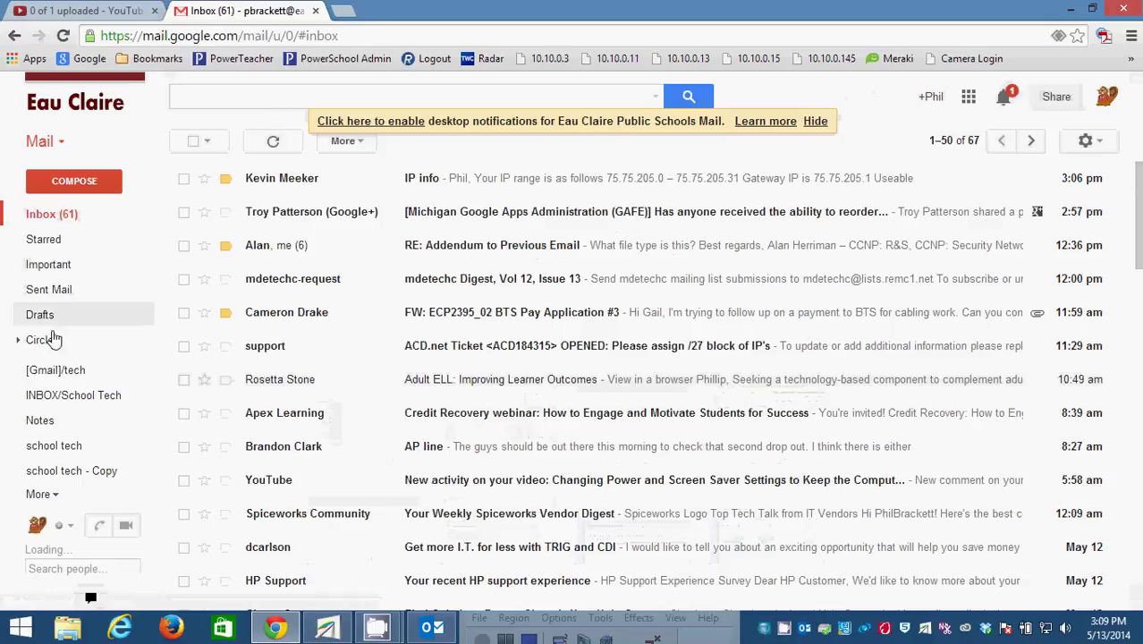
Check the school tech, school tech - Copy, [Gmail]/tech and INBOX/School Tech labels, then return to Outlook.
click(54, 446)
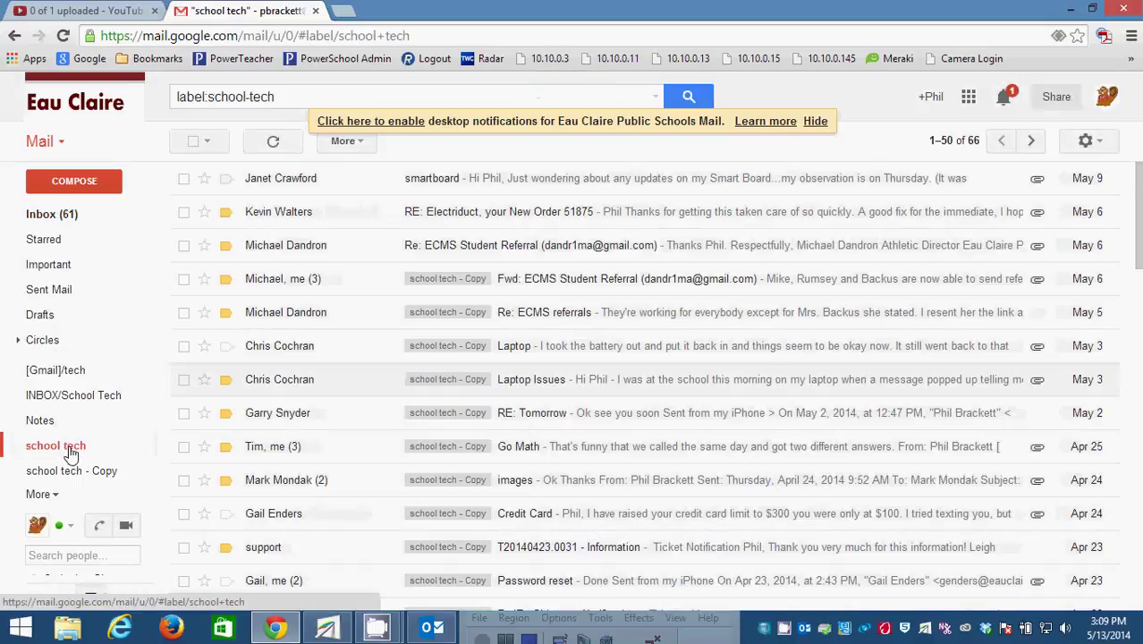
click(76, 473)
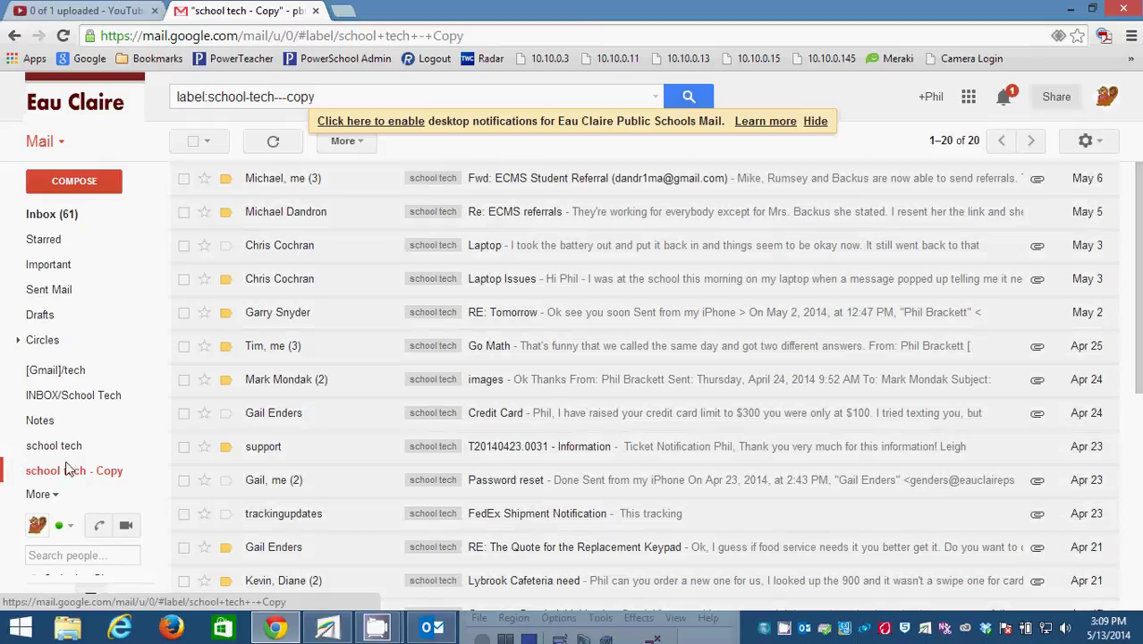
click(61, 446)
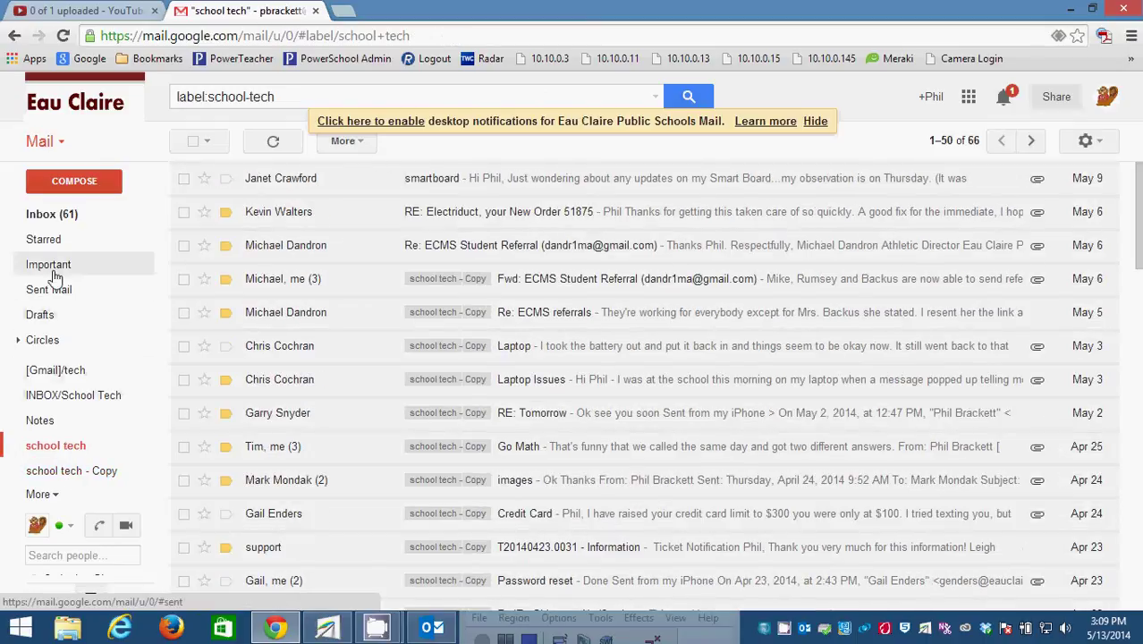
click(59, 373)
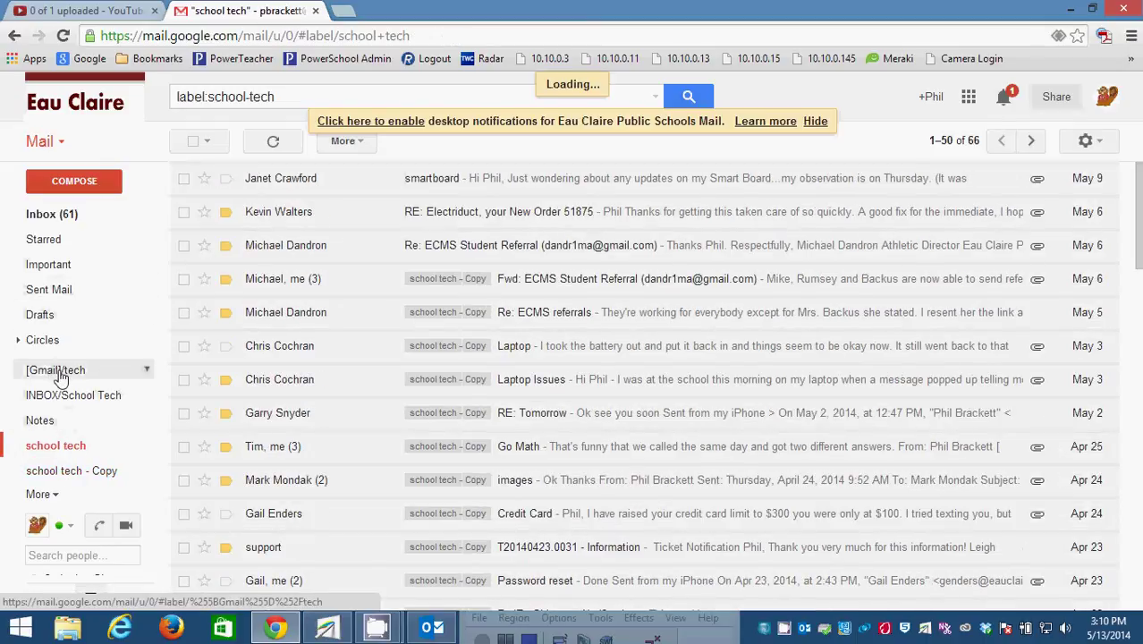
click(62, 404)
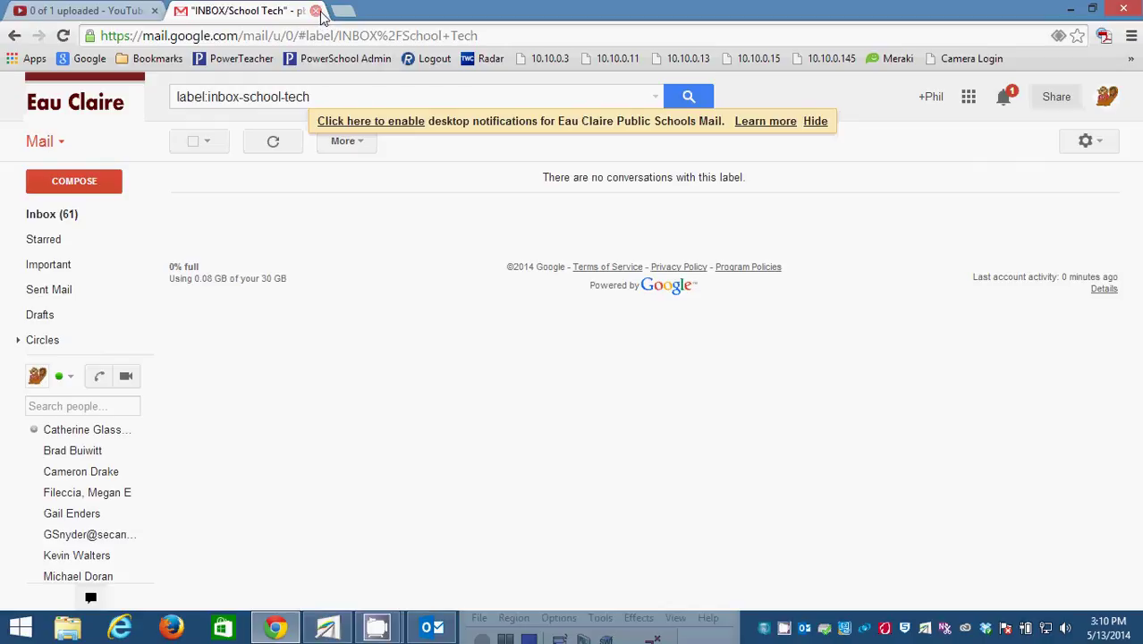
click(432, 628)
drag(178, 380, 174, 269)
scroll(202, 345, down, 2)
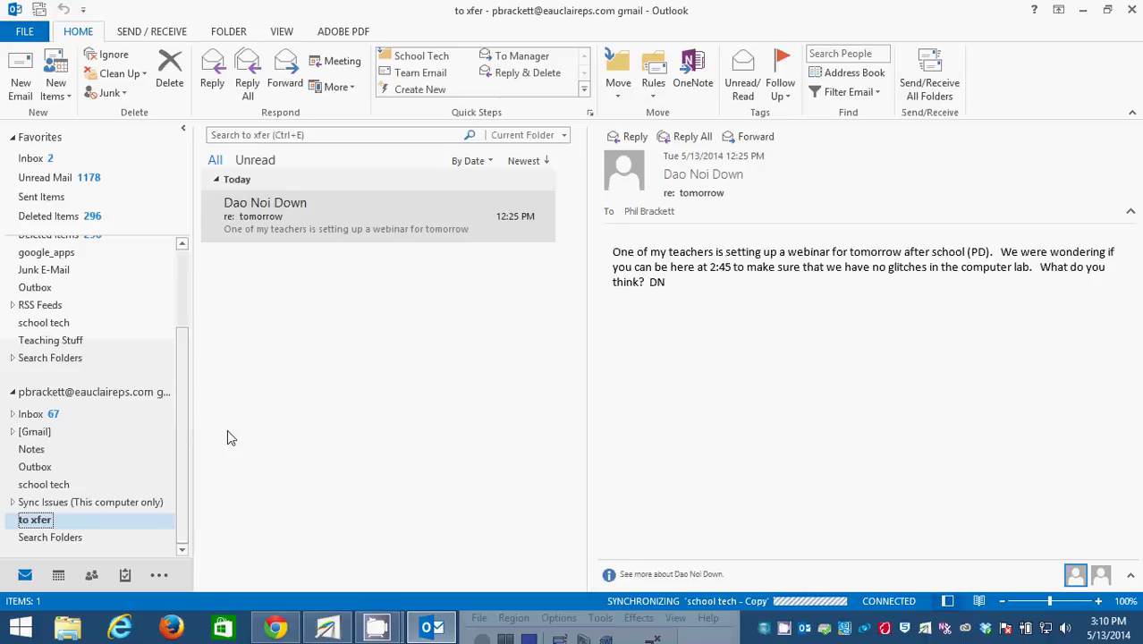
drag(181, 452, 163, 347)
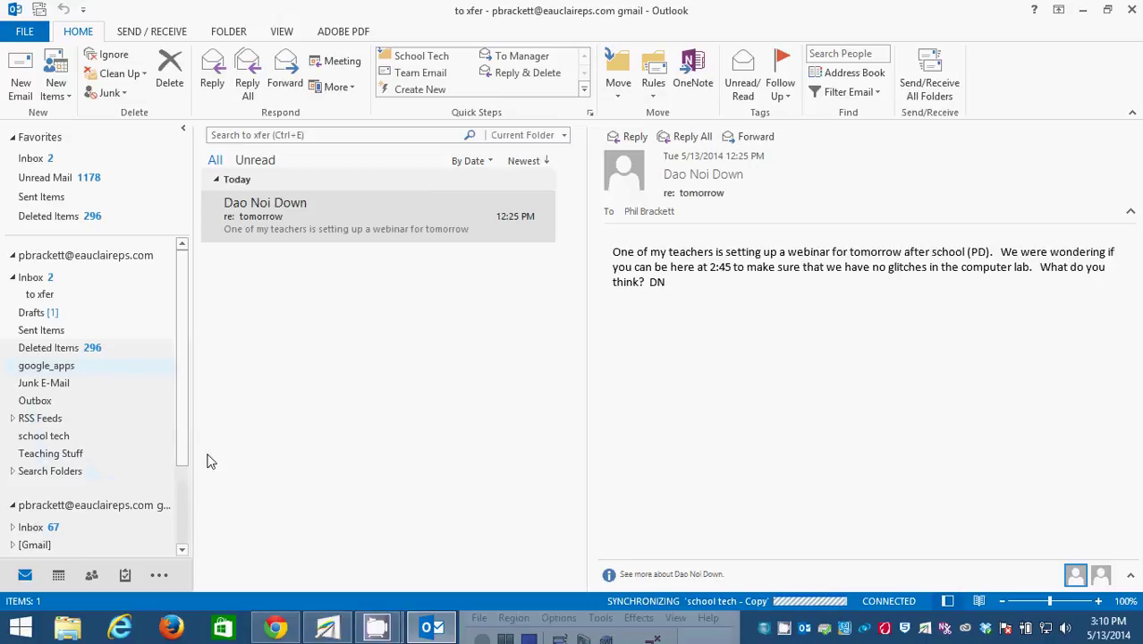
mouse_move(185, 443)
mouse_down()
mouse_move(204, 548)
mouse_move(188, 523)
mouse_move(189, 426)
mouse_up()
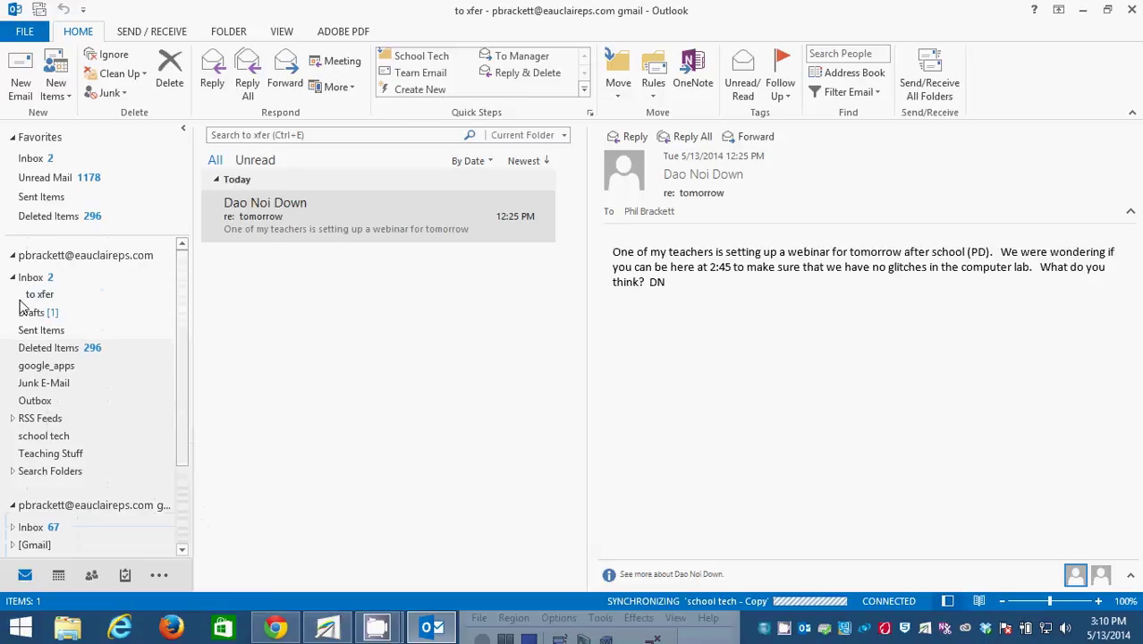
drag(177, 337, 175, 413)
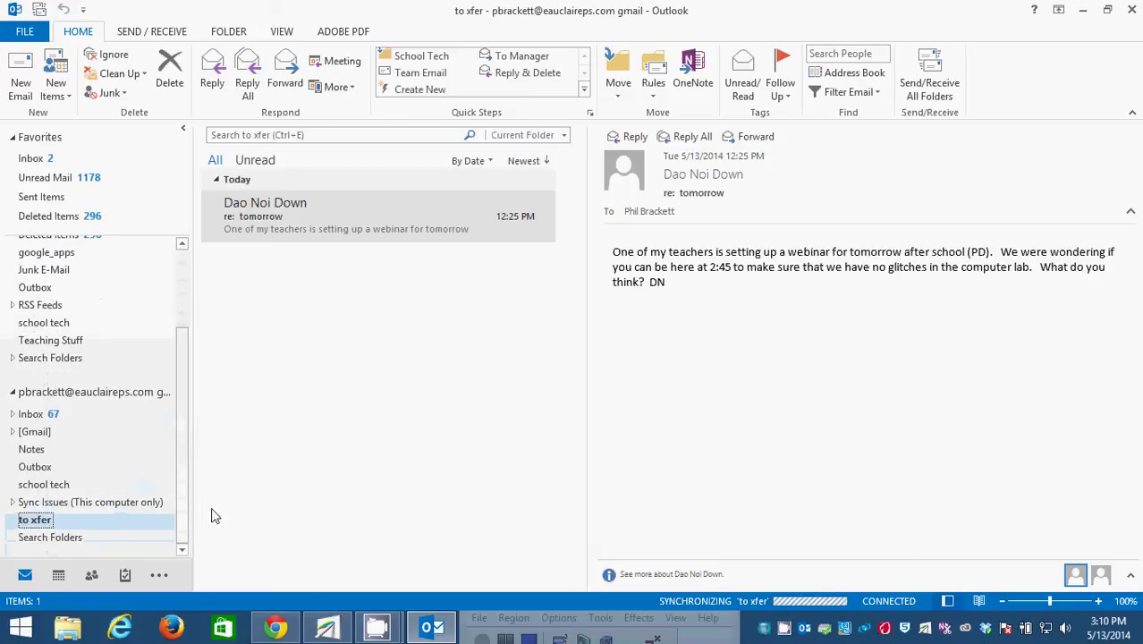
drag(183, 523, 183, 410)
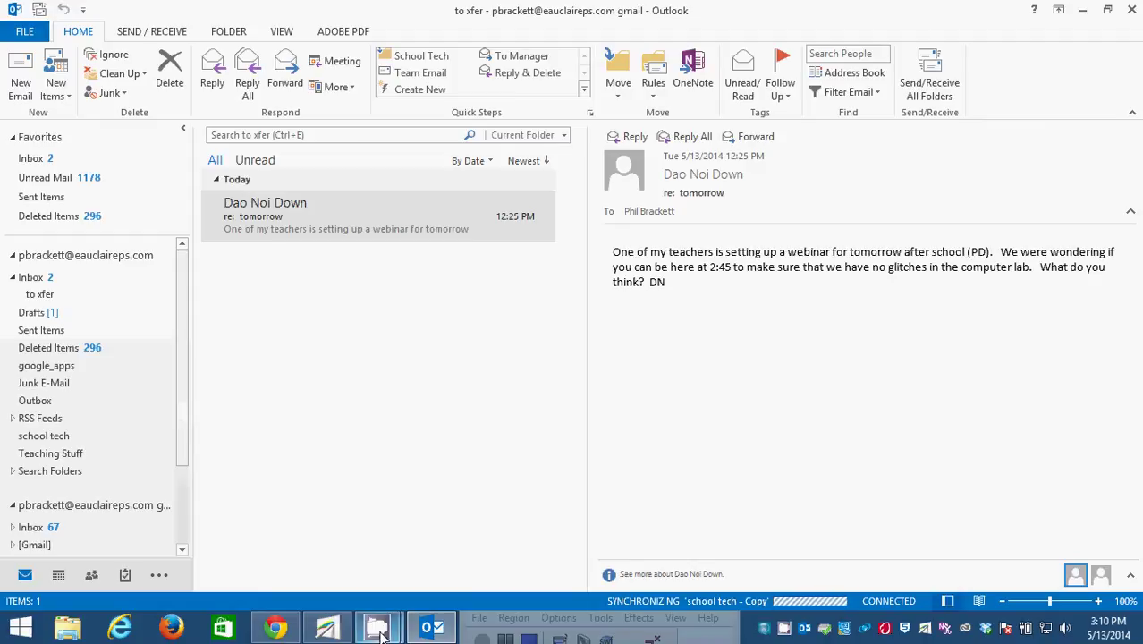
Close Outlook, clear Chrome with Win+D, and bring the CamStudio recorder onto the desktop.
click(1134, 13)
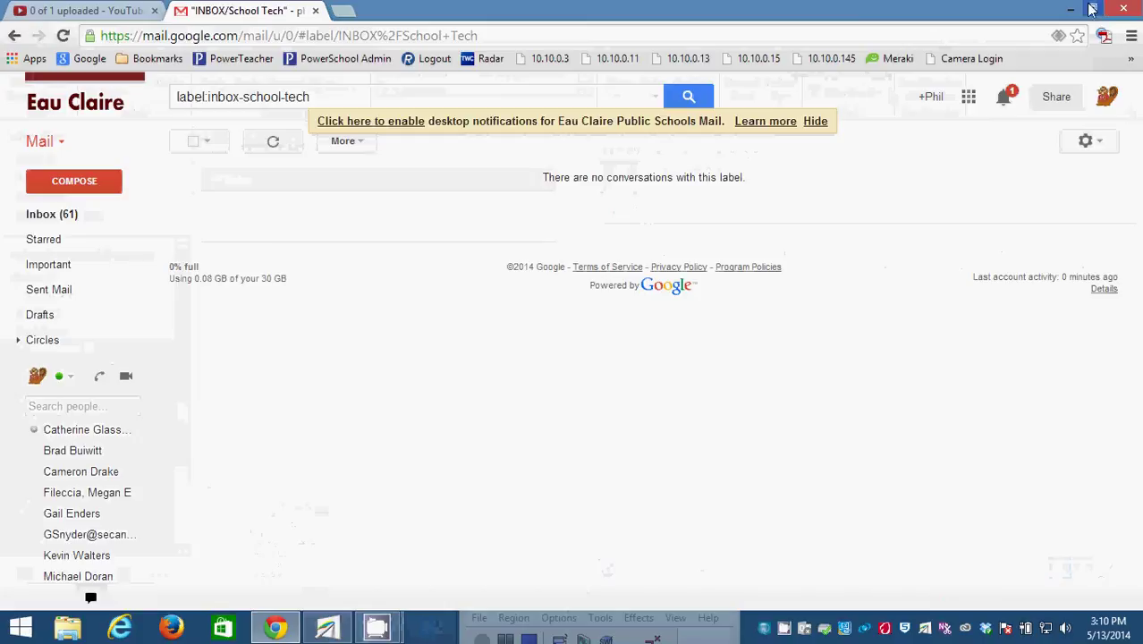
key(super+d)
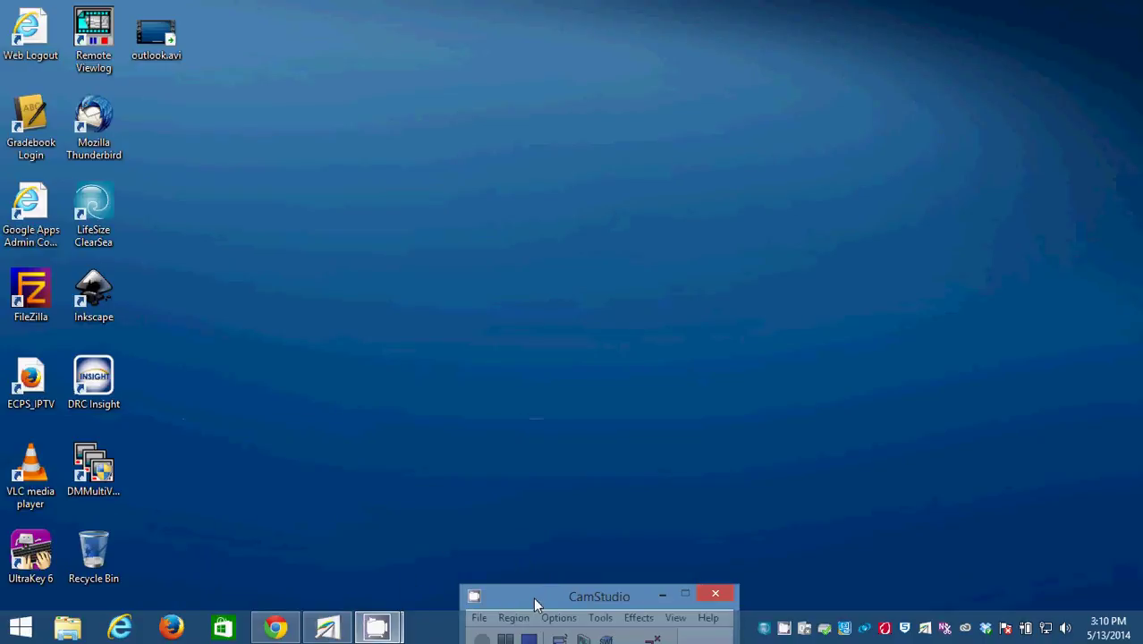
drag(533, 596, 810, 79)
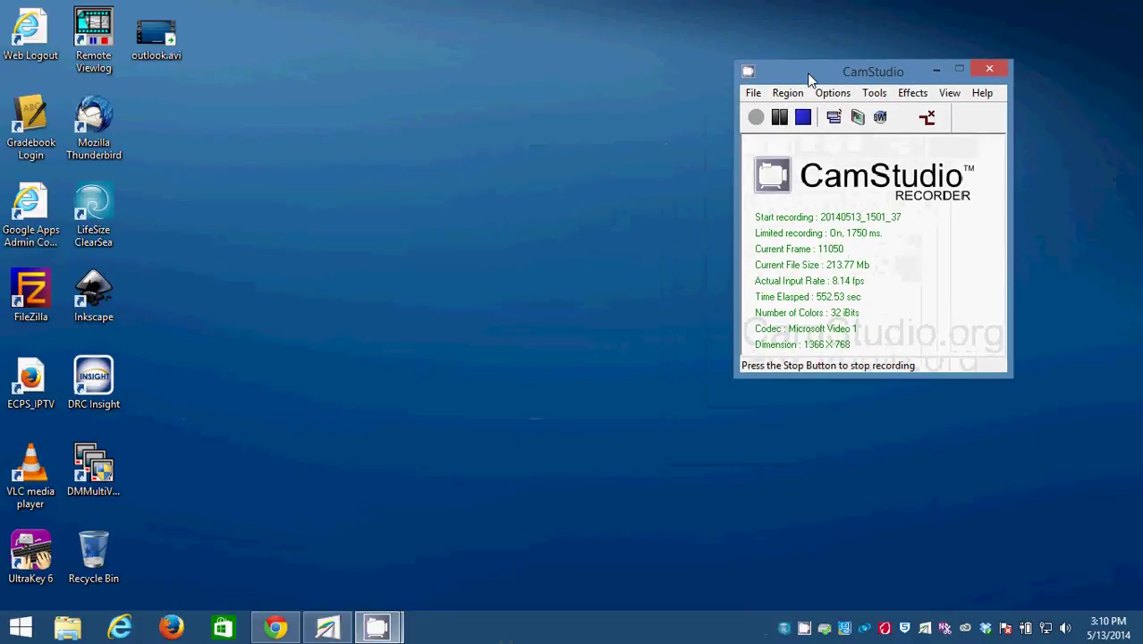